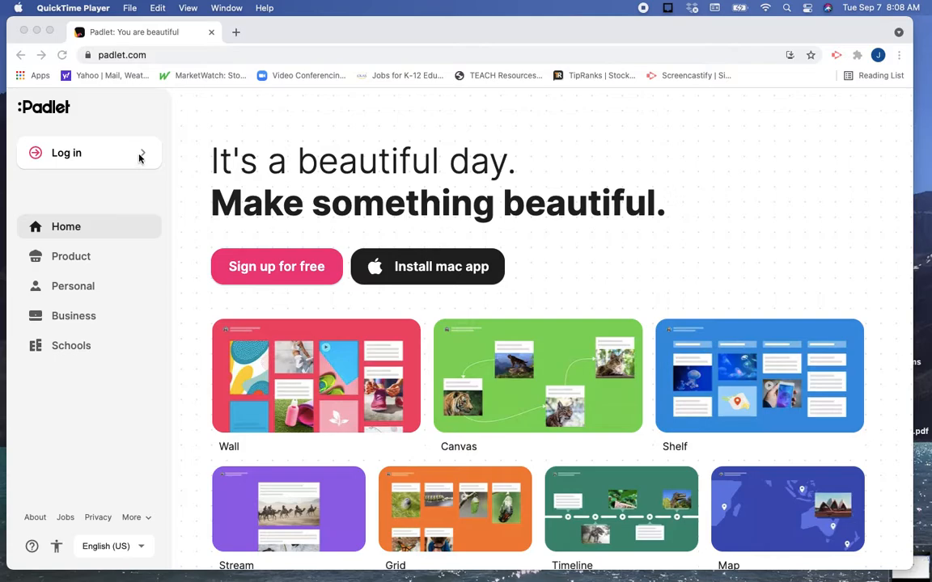
# Log in to Padlet with the existing Google account.
pyautogui.click(138, 155)
pyautogui.click(110, 157)
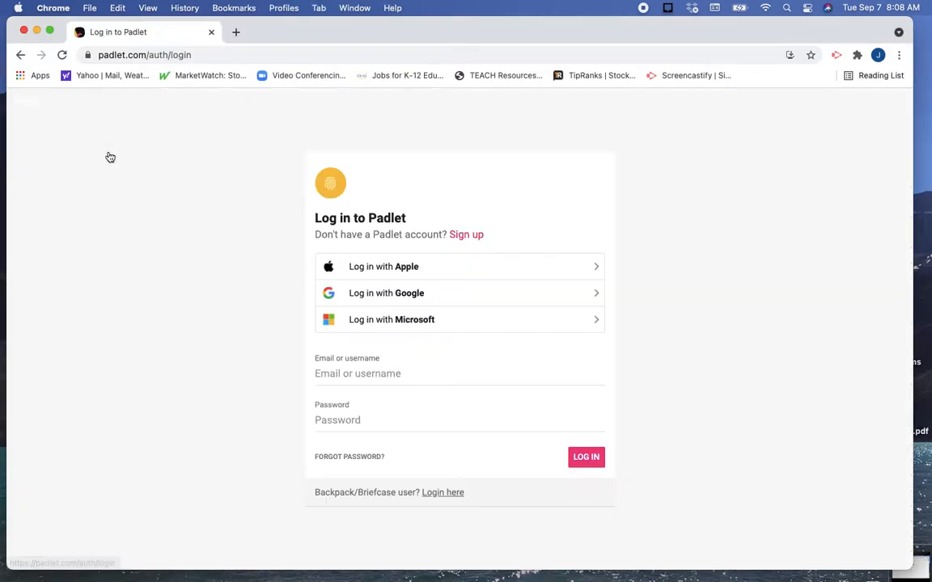
pyautogui.click(395, 300)
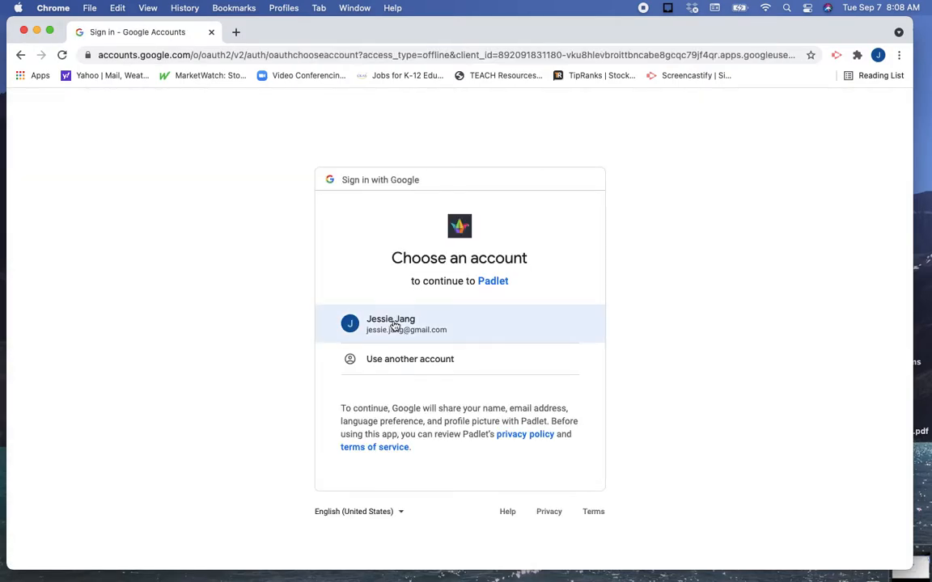
pyautogui.click(395, 325)
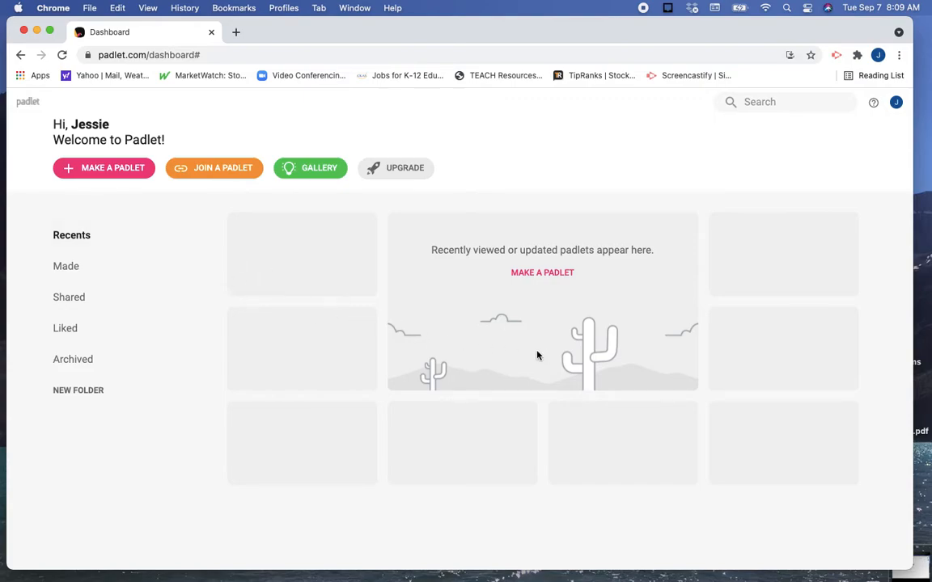
# Make a new blank padlet with the Shelf layout.
pyautogui.click(118, 169)
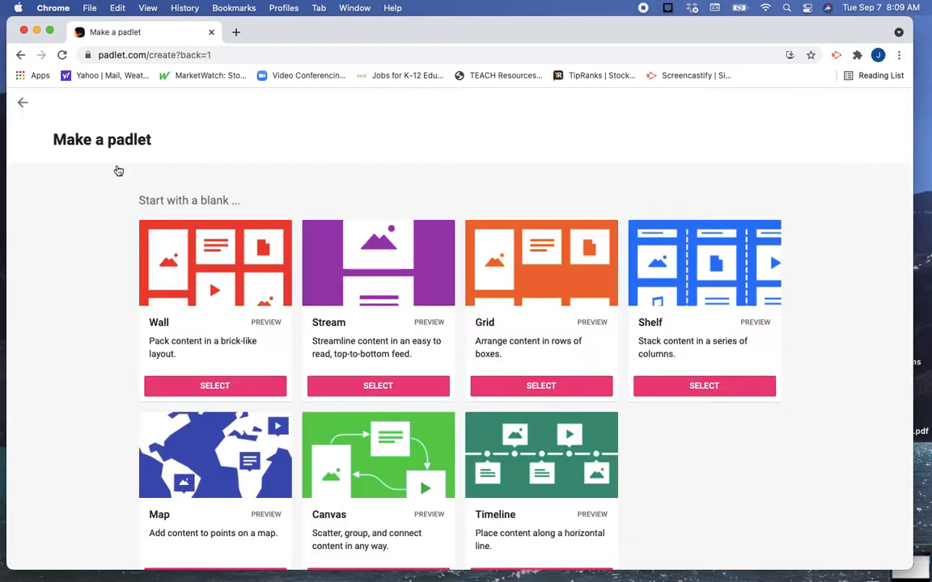
pyautogui.scroll(-3, 188, 320)
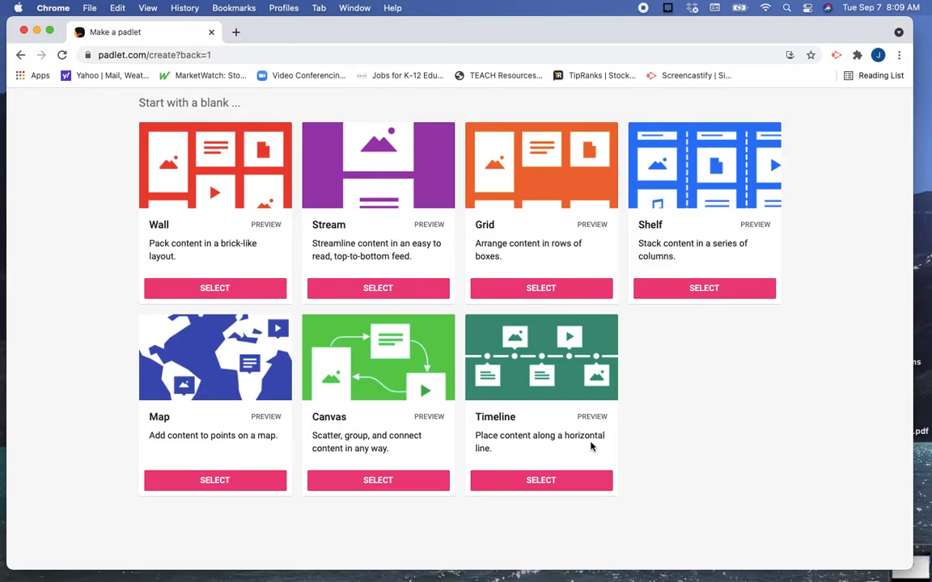
pyautogui.scroll(1, 590, 446)
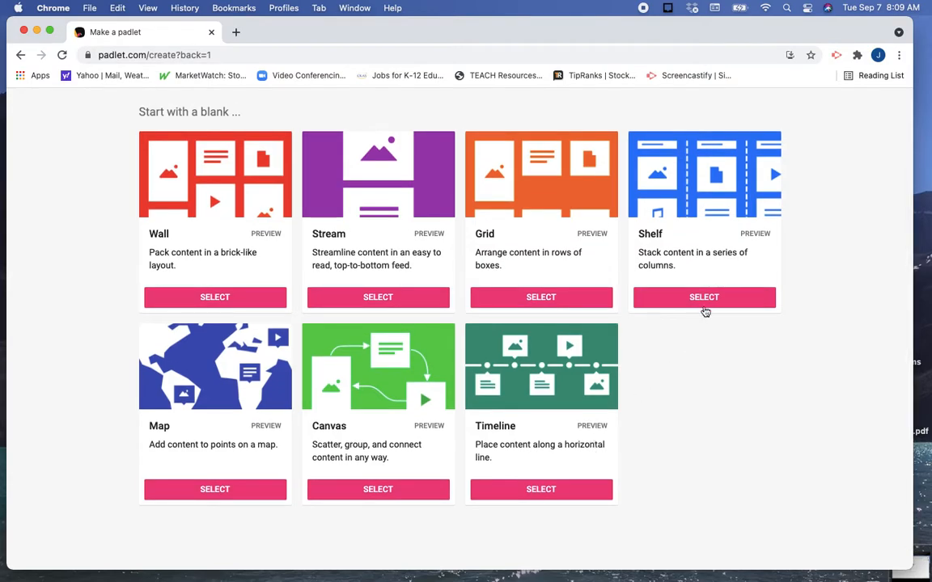
pyautogui.click(704, 297)
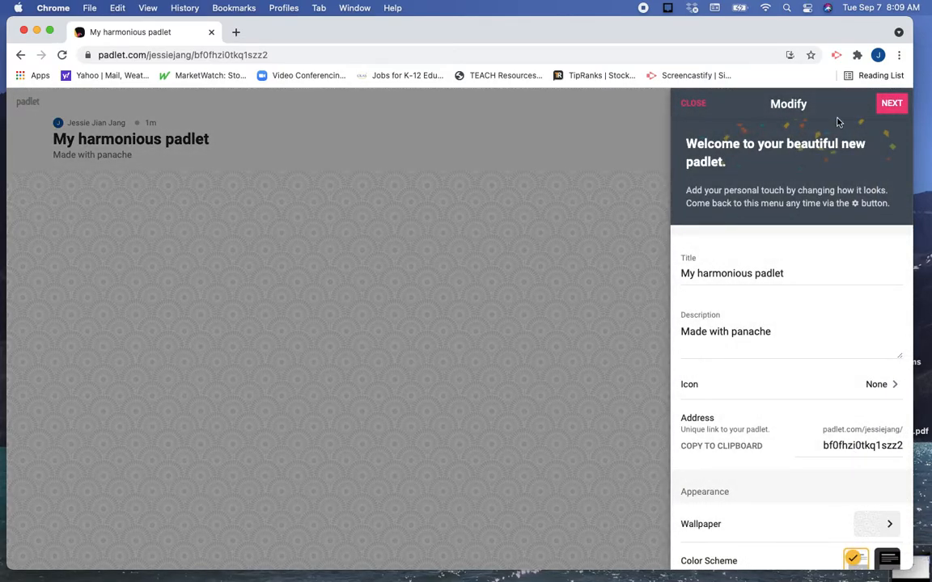
# Replace the padlet's default title with the suggested "Spanish Regular Verbs Review".
pyautogui.moveTo(800, 277); pyautogui.dragTo(679, 277)
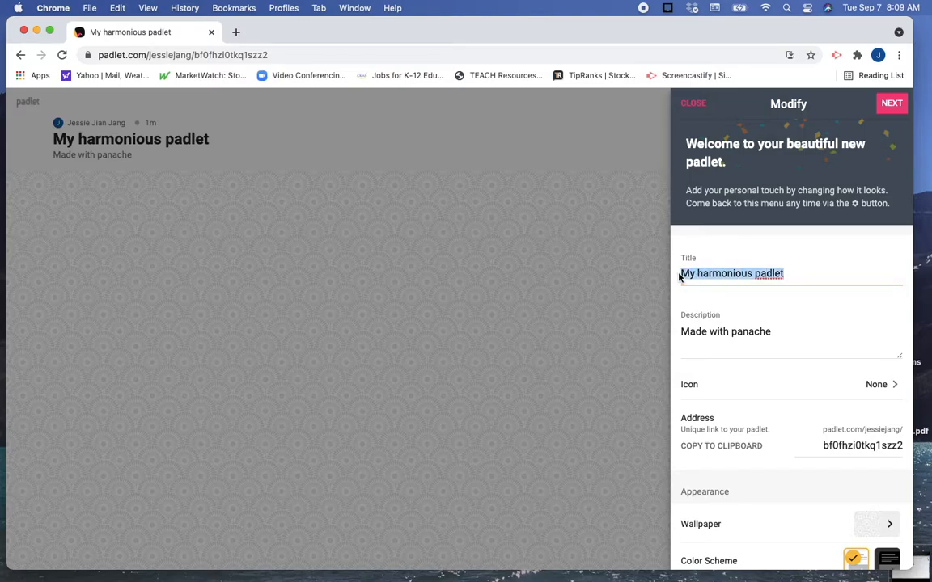
pyautogui.write('SPanis')
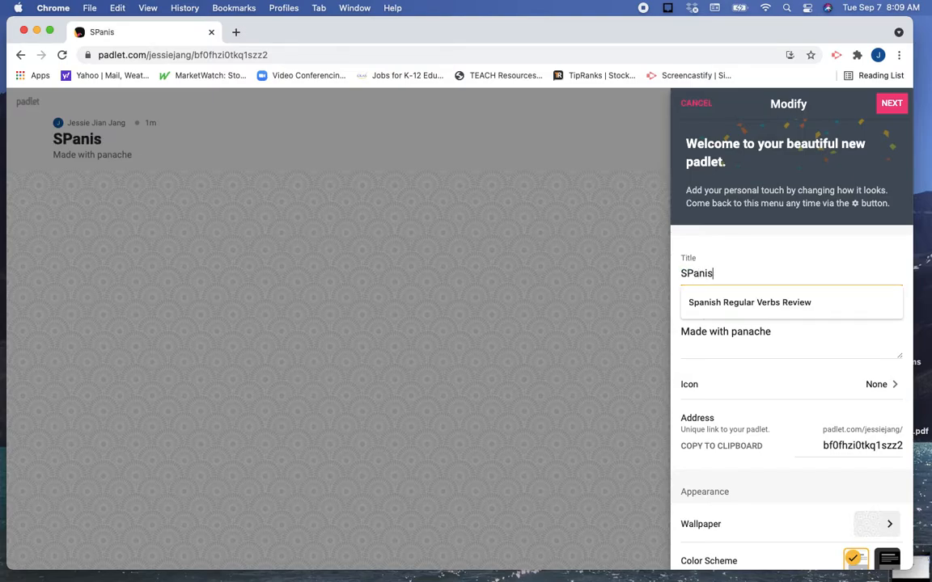
pyautogui.press('BackSpace')
pyautogui.press('BackSpace')
pyautogui.press('BackSpace')
pyautogui.press('BackSpace')
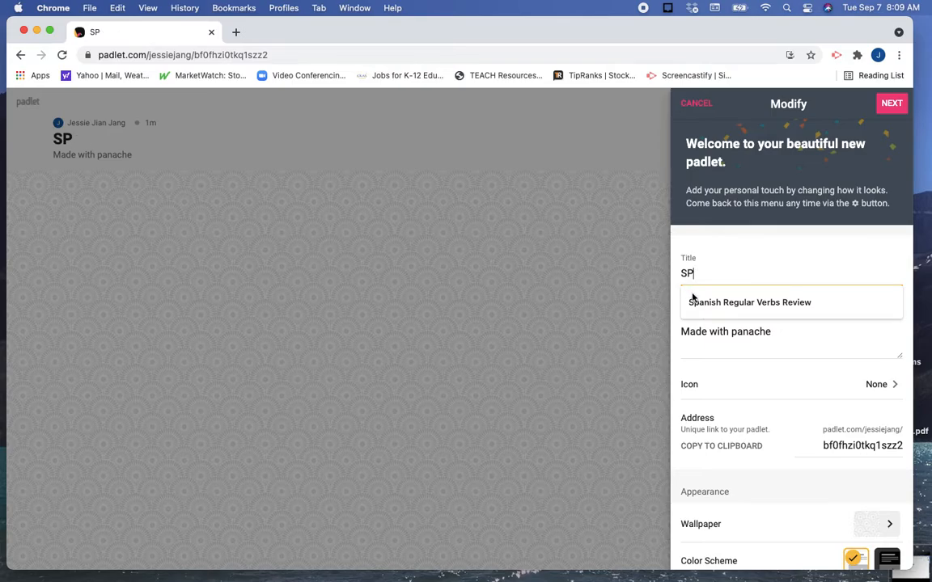
pyautogui.click(705, 304)
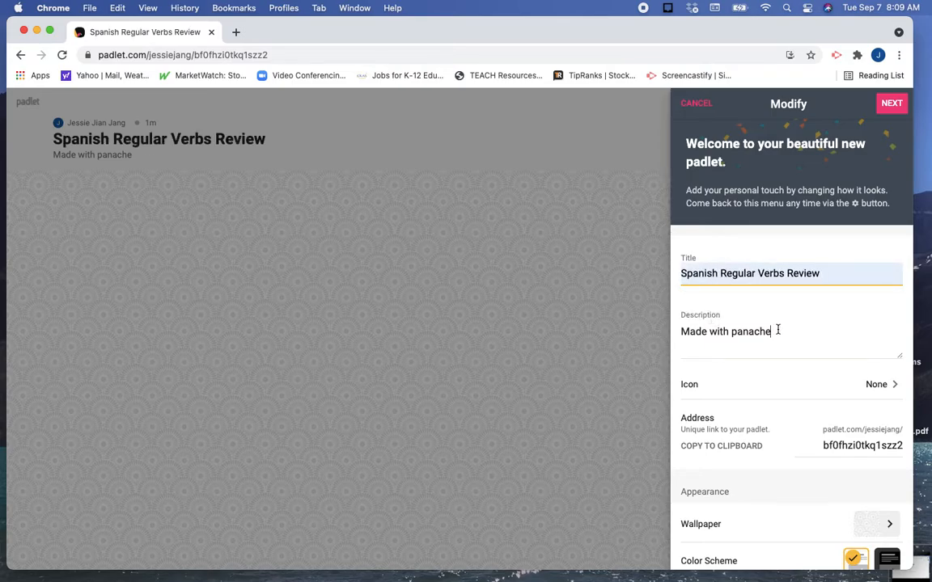
# Replace the padlet's default description with "Practice regular verb conjugations".
pyautogui.moveTo(777, 330); pyautogui.dragTo(662, 338)
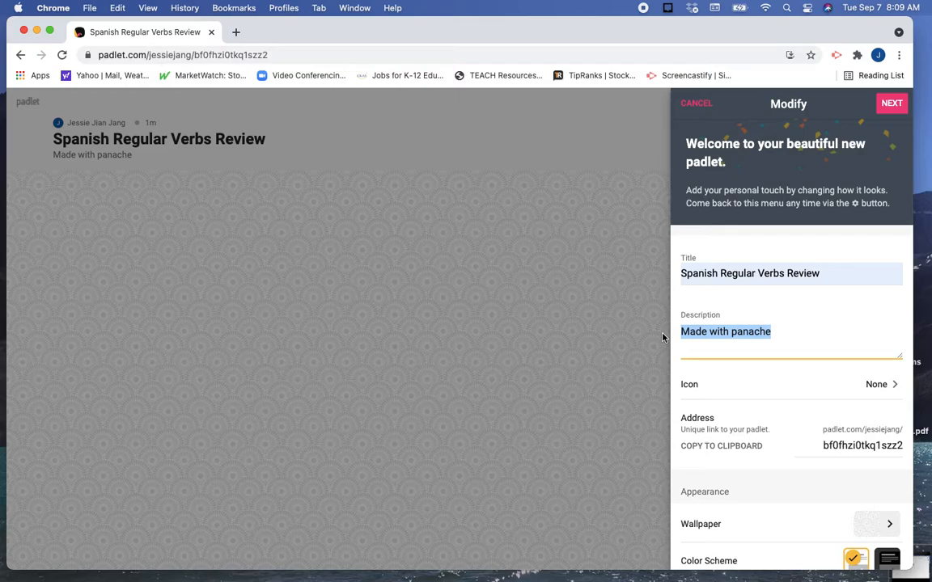
pyautogui.write('Prac')
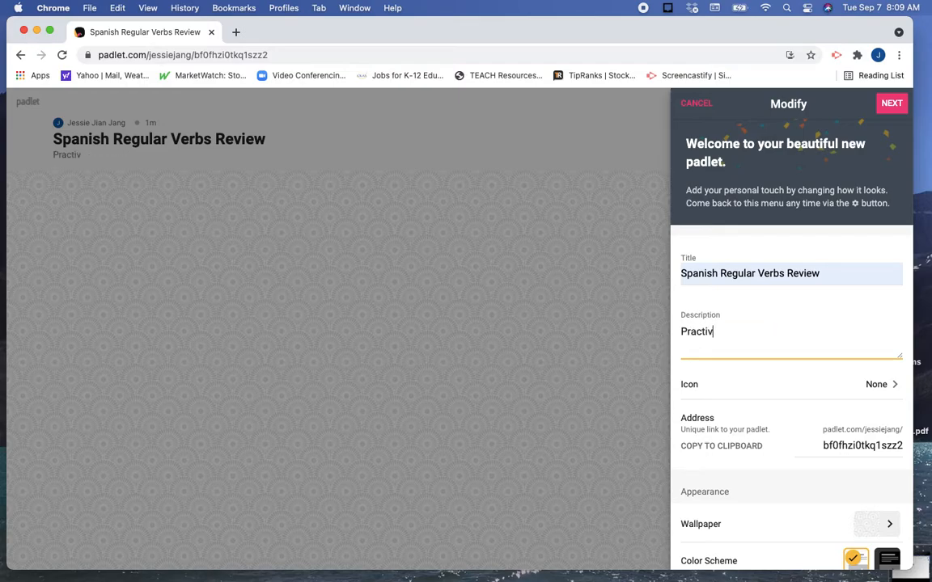
pyautogui.write('tice regular verb')
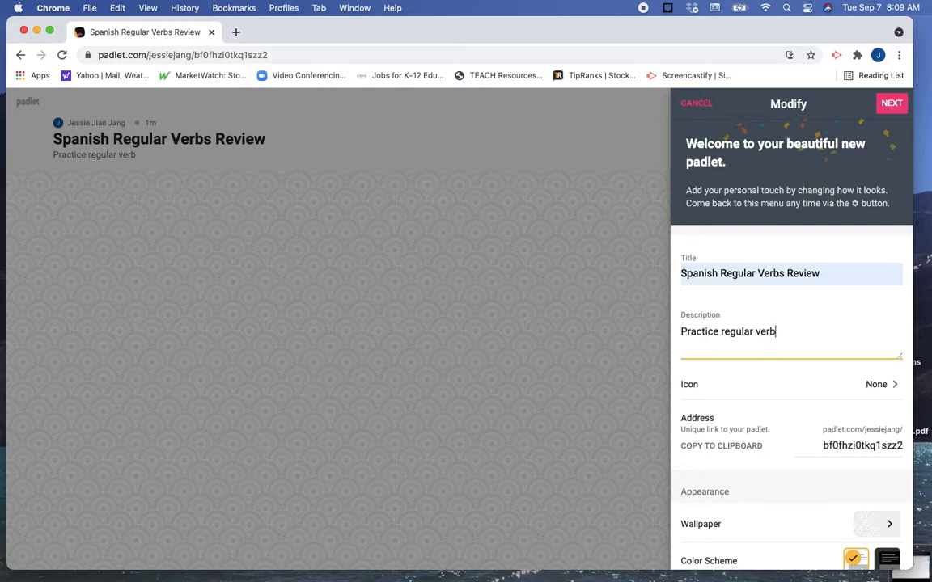
pyautogui.write(' conjugatio')
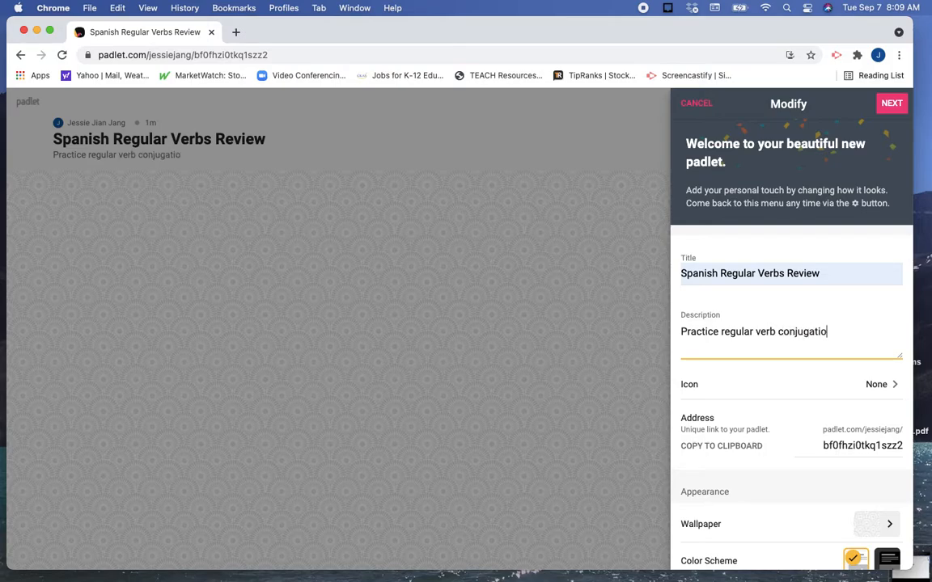
pyautogui.write('n')
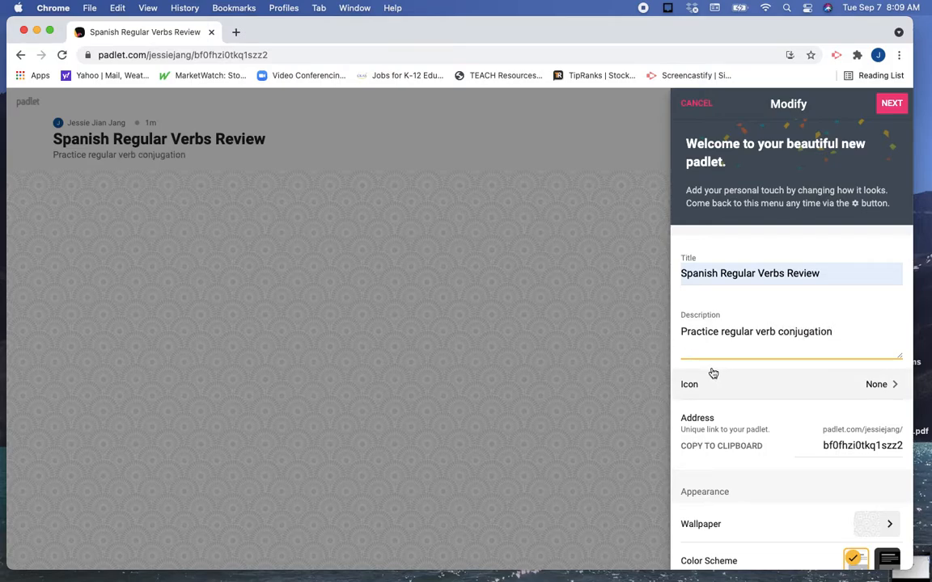
pyautogui.write('s')
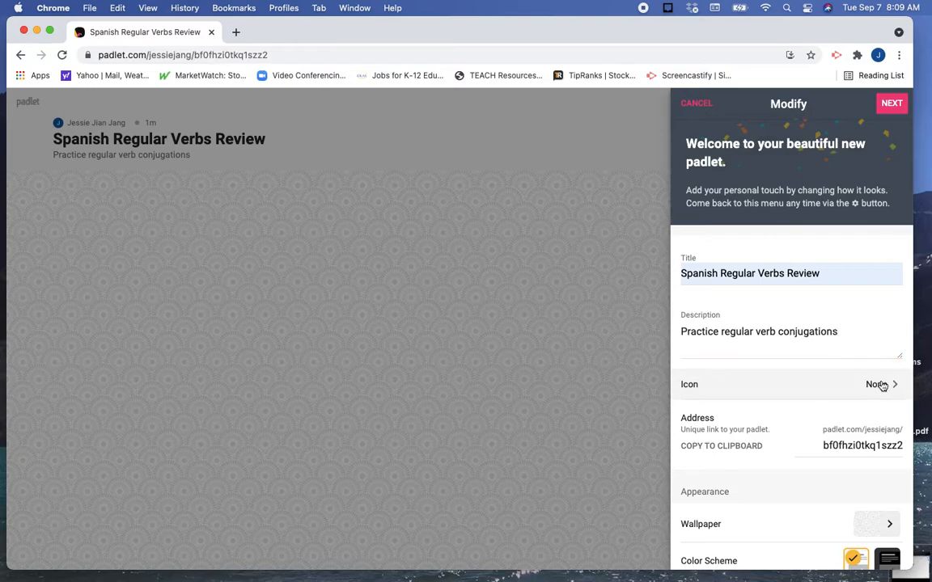
# Set the padlet's icon to the grinning face emoji with smiling eyes and return to the padlet's settings.
pyautogui.click(883, 386)
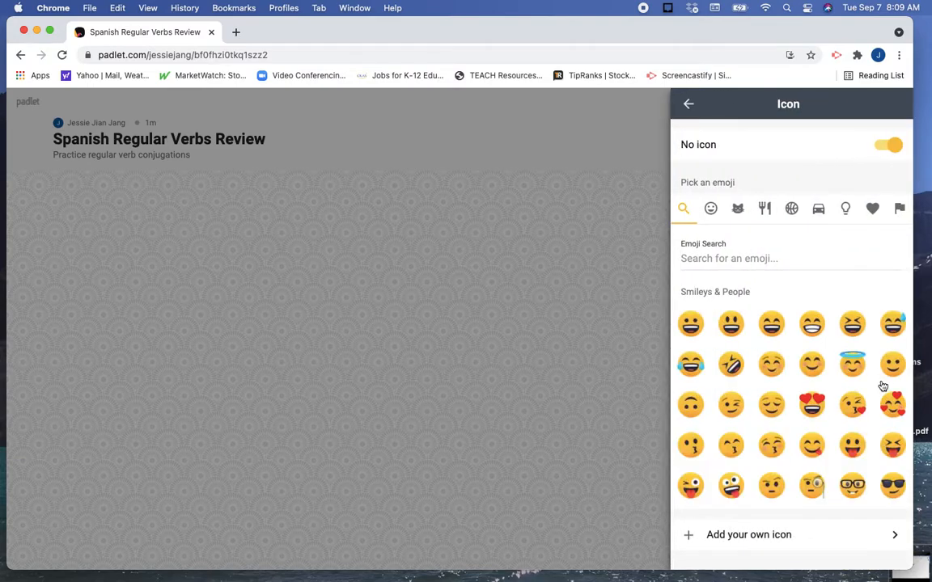
pyautogui.click(771, 323)
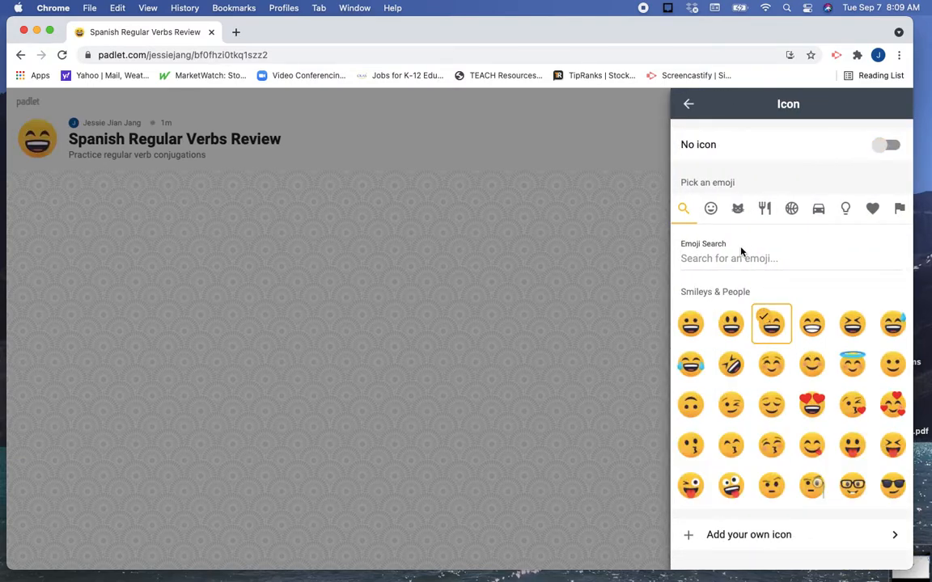
pyautogui.click(688, 103)
# Set the padlet's wallpaper to the "Thanks, Teachers" red pencil pattern from Textures and Patterns.
pyautogui.scroll(-5, 771, 377)
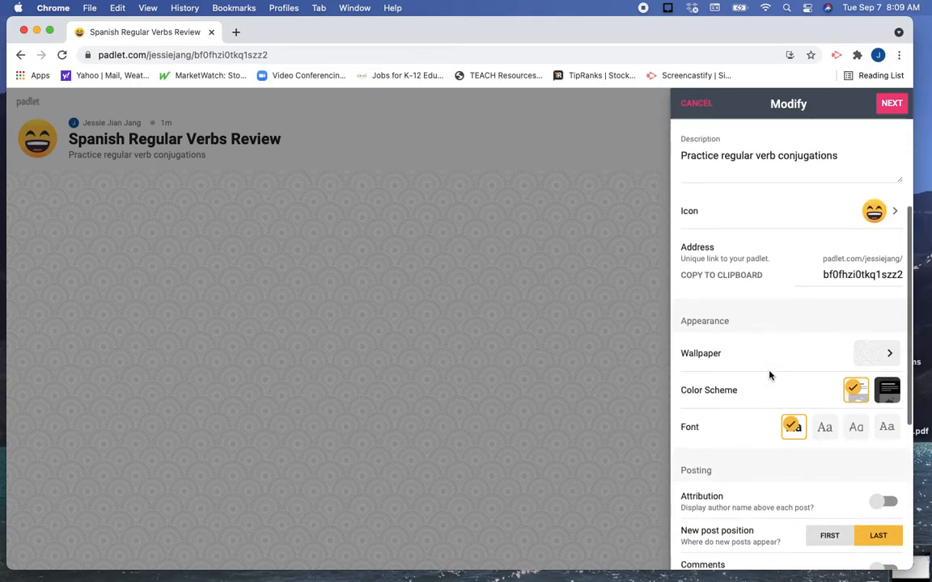
pyautogui.click(882, 359)
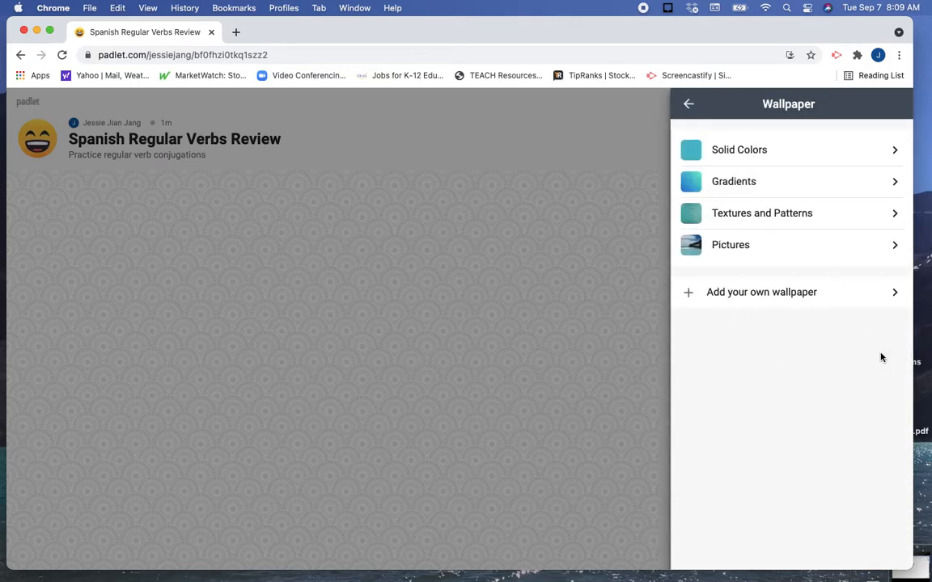
pyautogui.click(842, 226)
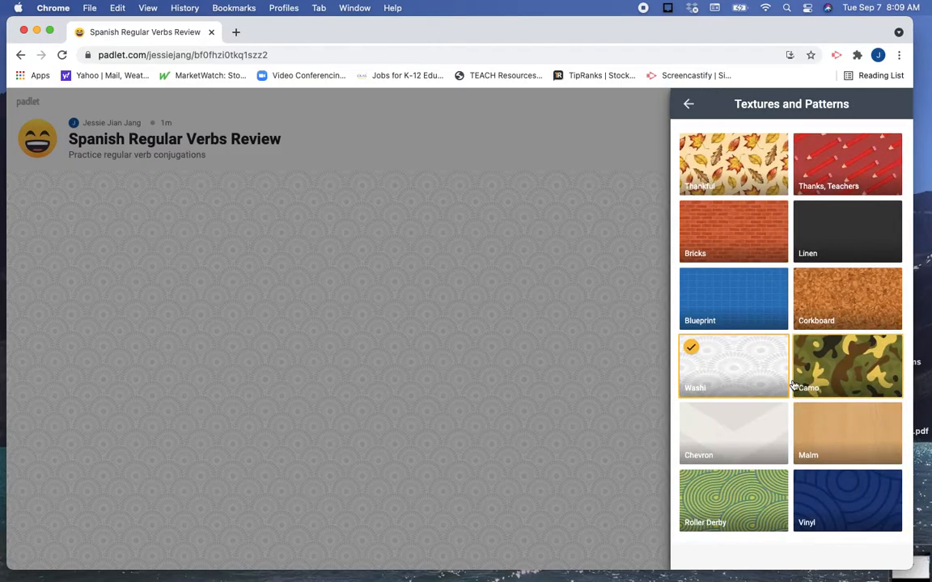
pyautogui.scroll(-1, 793, 385)
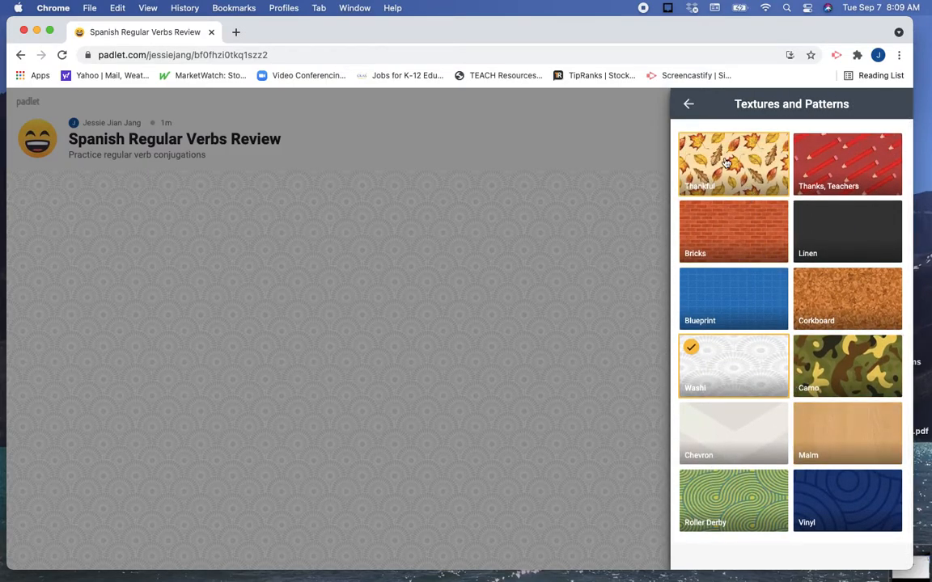
pyautogui.click(845, 165)
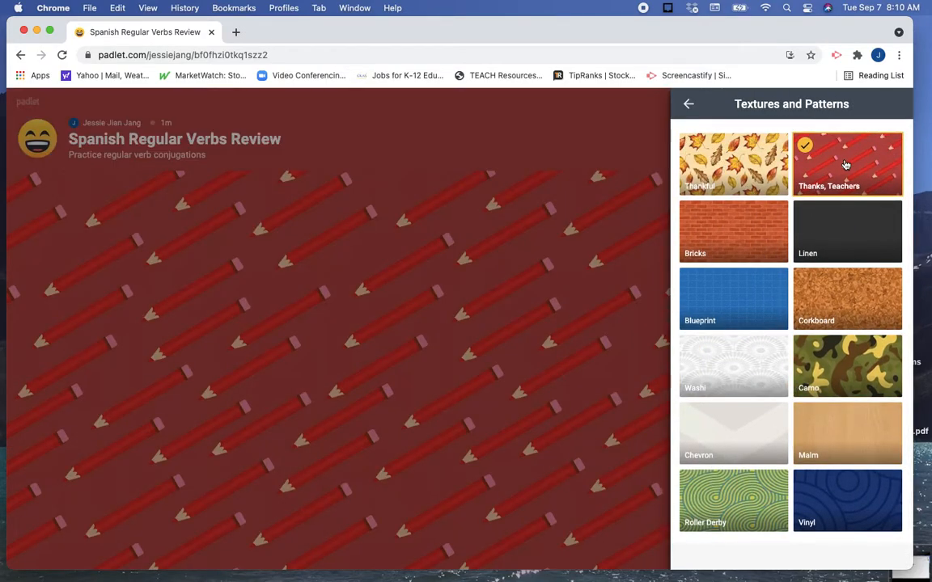
pyautogui.click(688, 106)
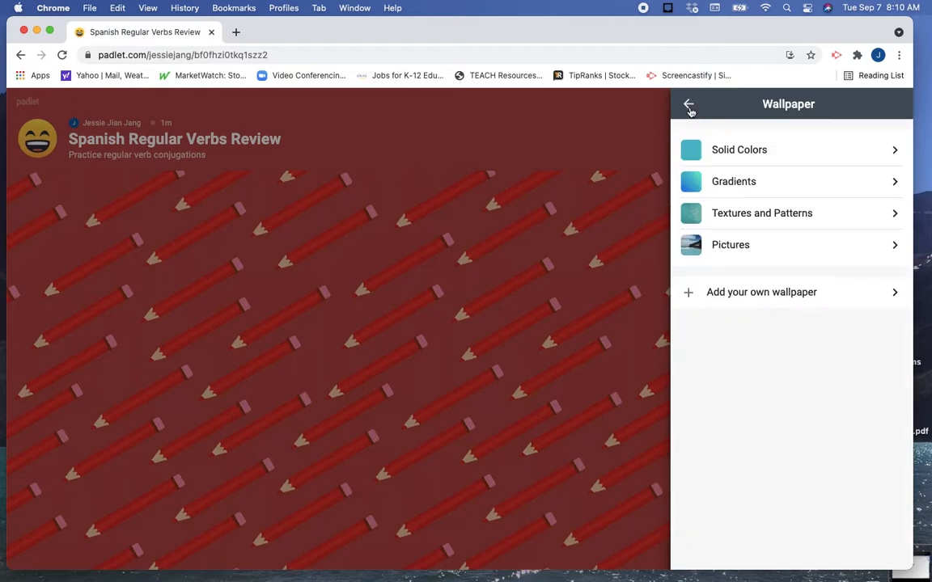
pyautogui.click(690, 105)
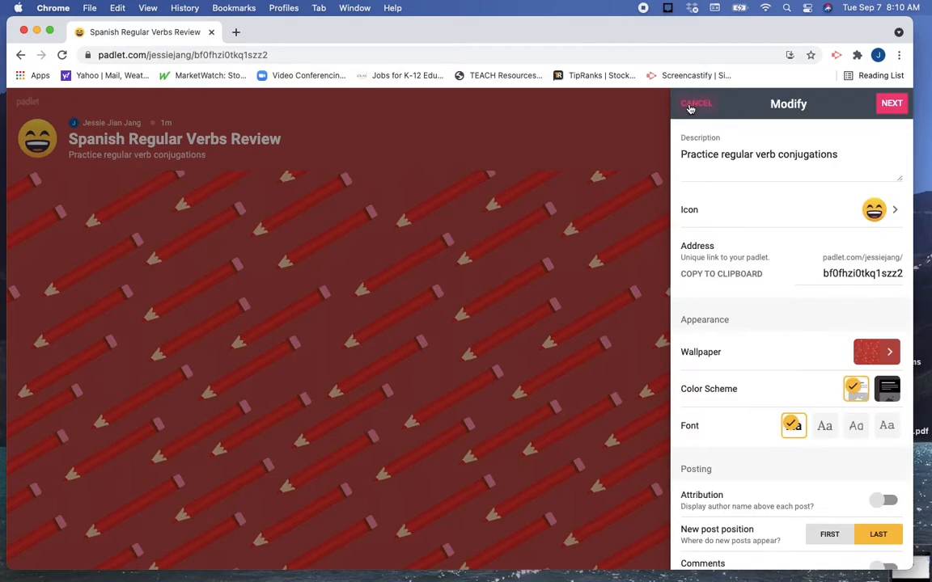
# Turn on attribution so author names show above posts, and set the new post position to First.
pyautogui.scroll(-3, 764, 353)
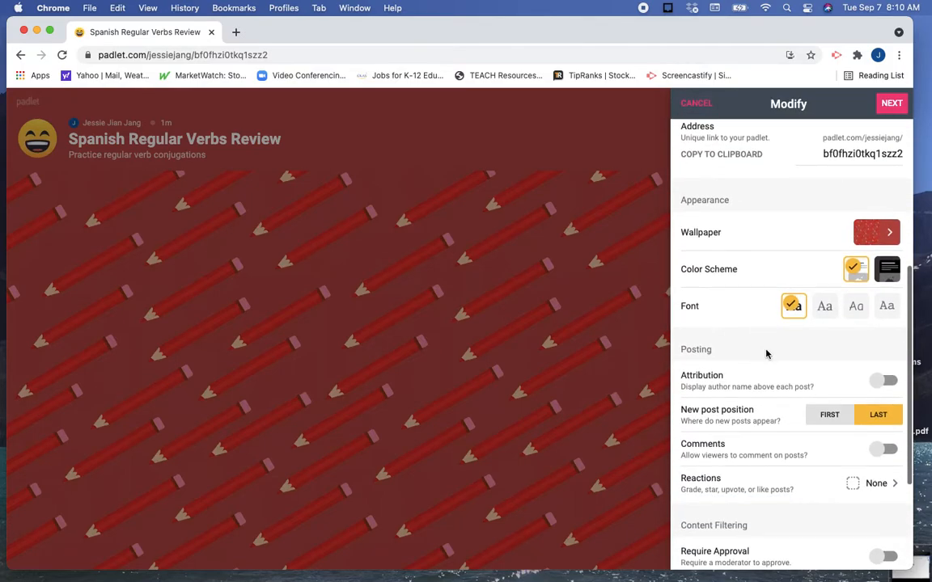
pyautogui.click(890, 382)
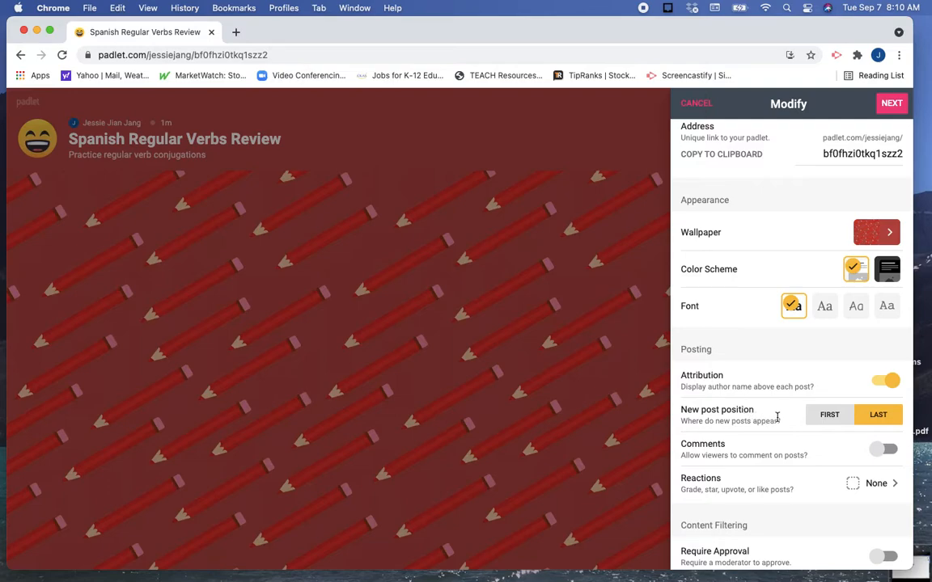
pyautogui.scroll(-2, 777, 417)
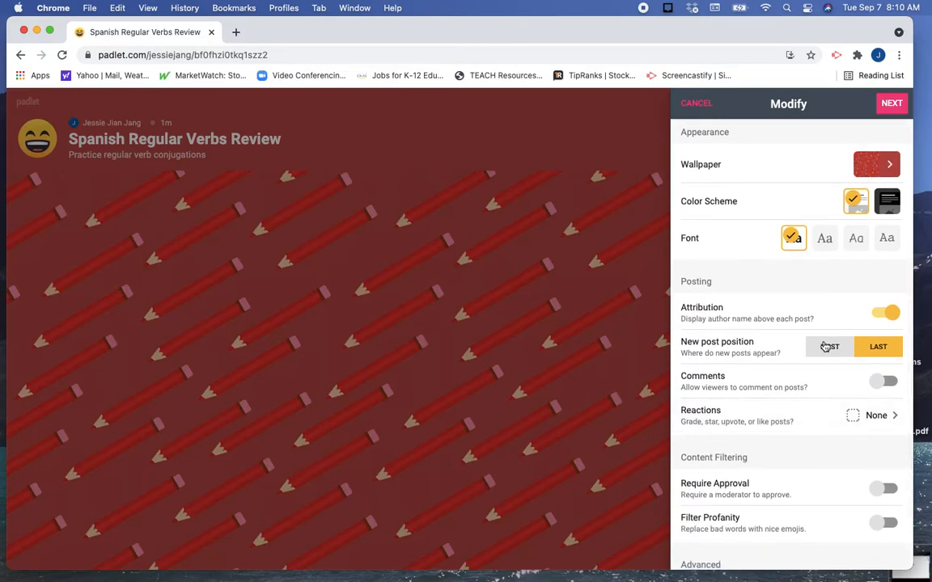
pyautogui.click(825, 348)
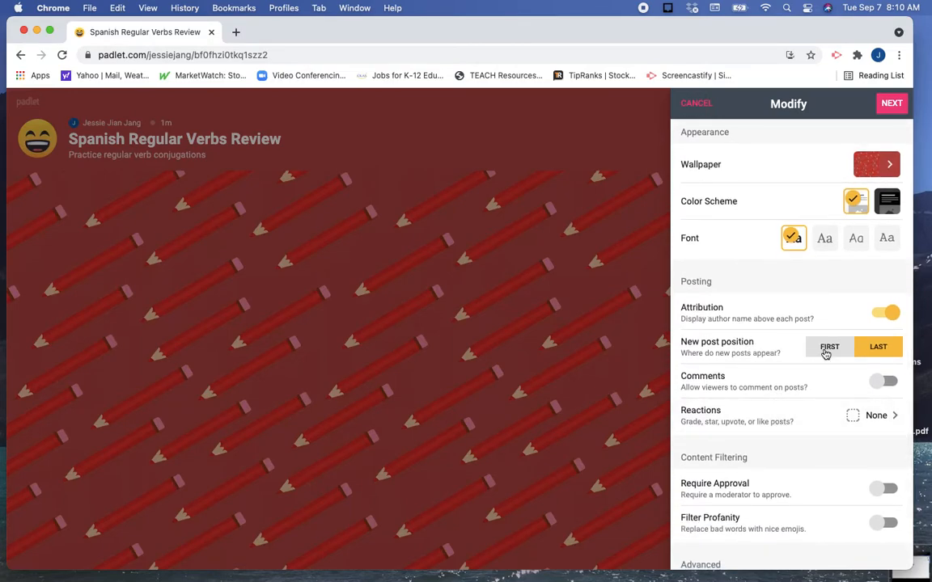
# Allow viewers to comment on posts and set the post reactions to Like.
pyautogui.click(894, 385)
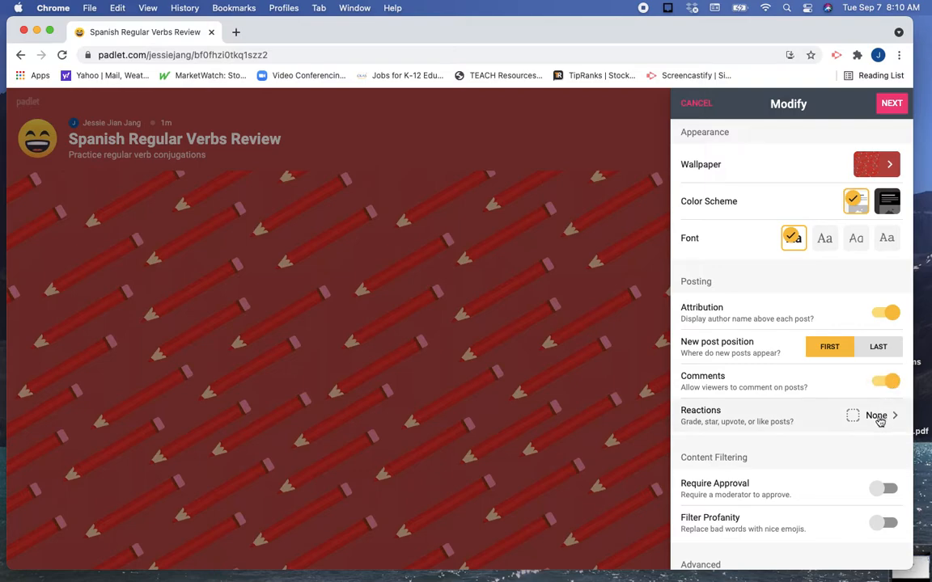
pyautogui.click(879, 416)
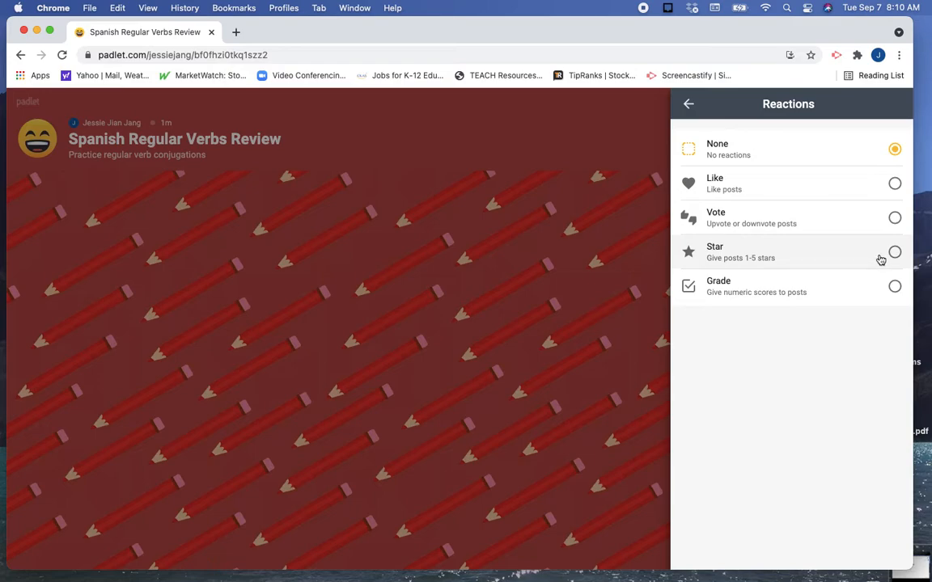
pyautogui.click(895, 184)
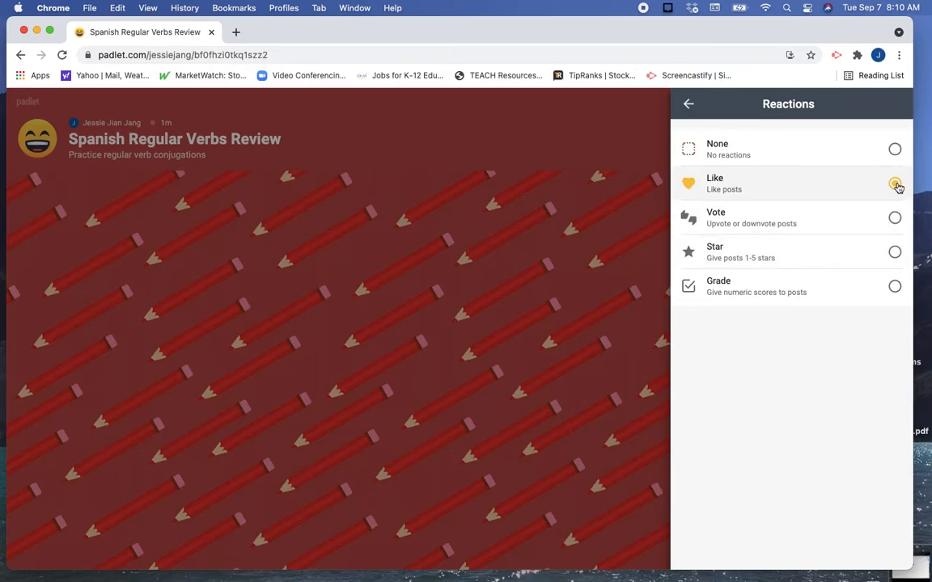
pyautogui.click(688, 103)
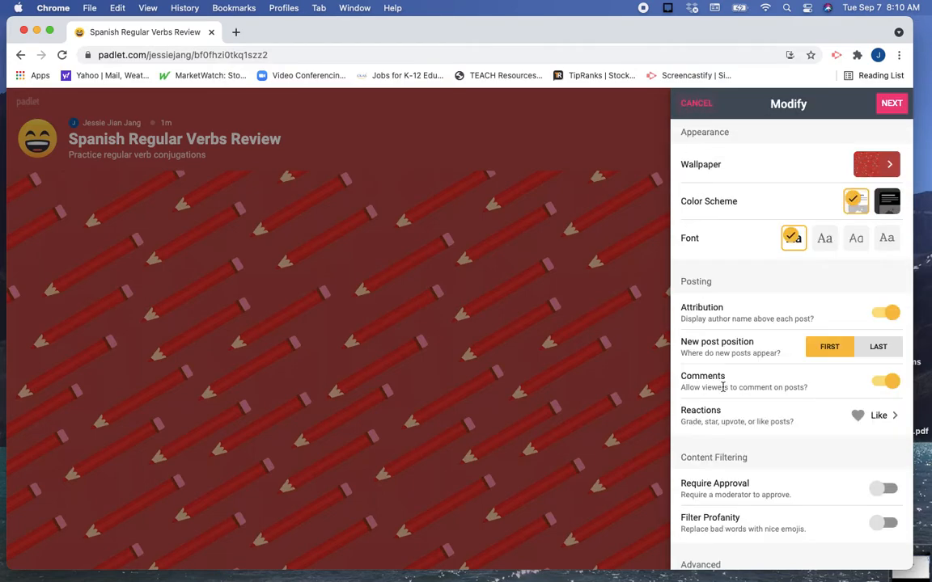
pyautogui.scroll(-3, 746, 455)
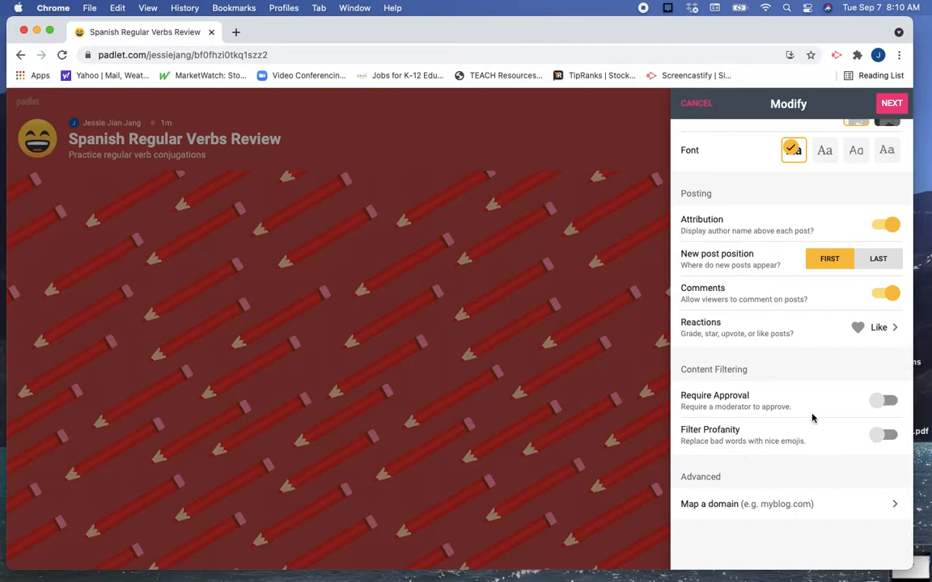
pyautogui.scroll(3, 834, 401)
pyautogui.scroll(3, 867, 198)
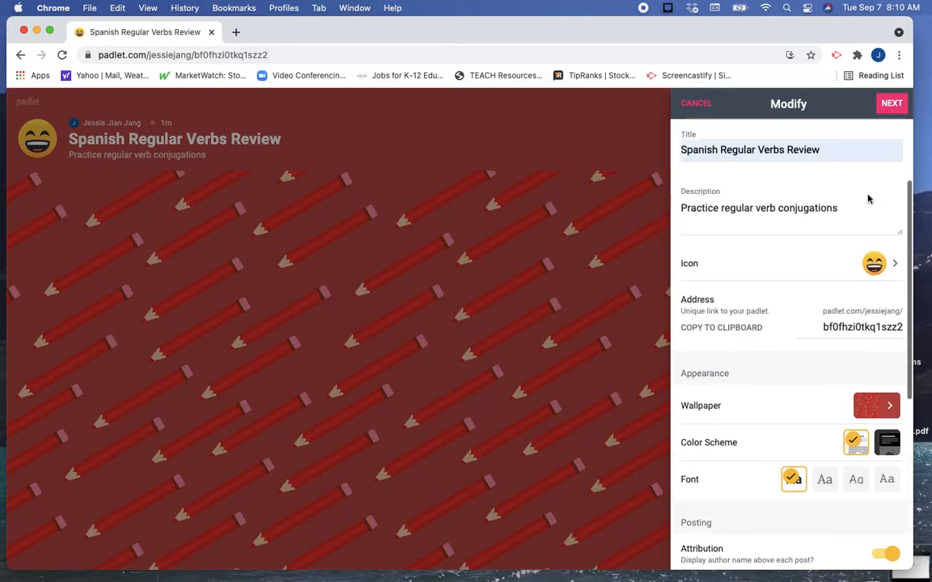
# Finish the padlet setup, start posting, and name the first section "-AR verbs".
pyautogui.click(891, 105)
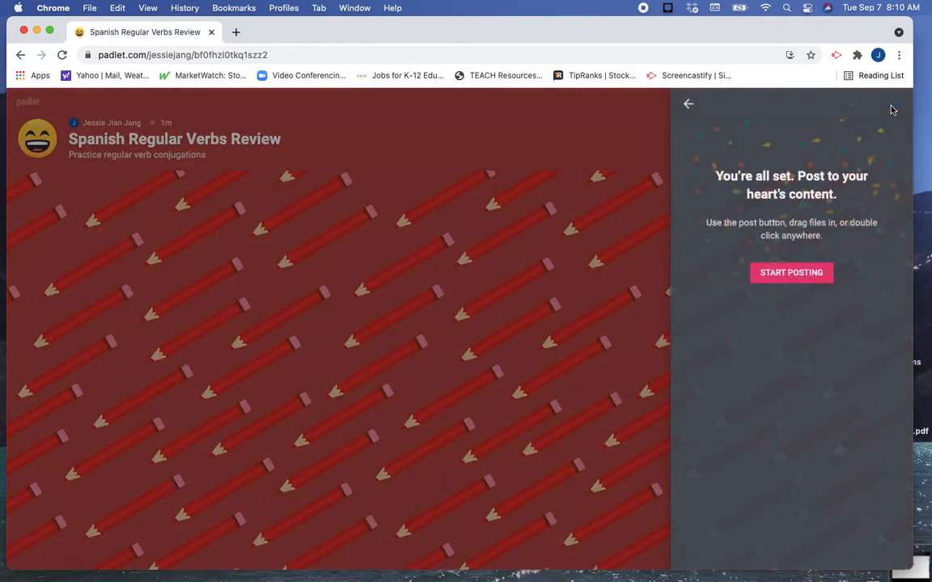
pyautogui.click(791, 274)
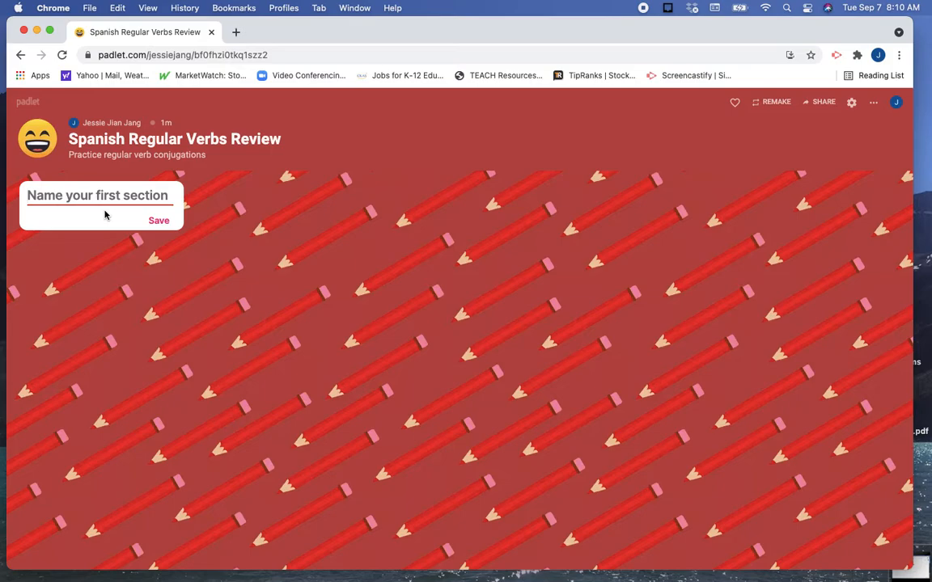
pyautogui.write('_ar')
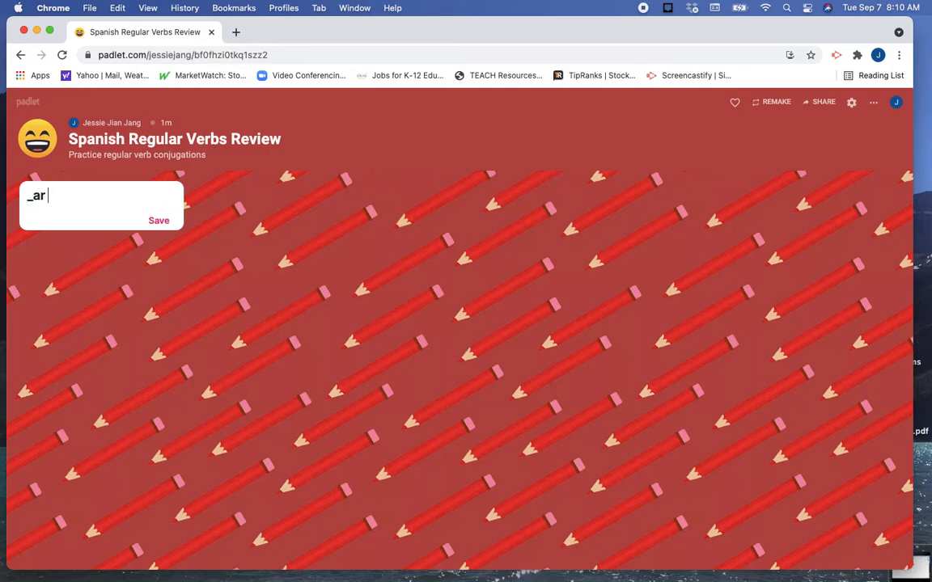
pyautogui.press('BackSpace')
pyautogui.press('BackSpace')
pyautogui.press('BackSpace')
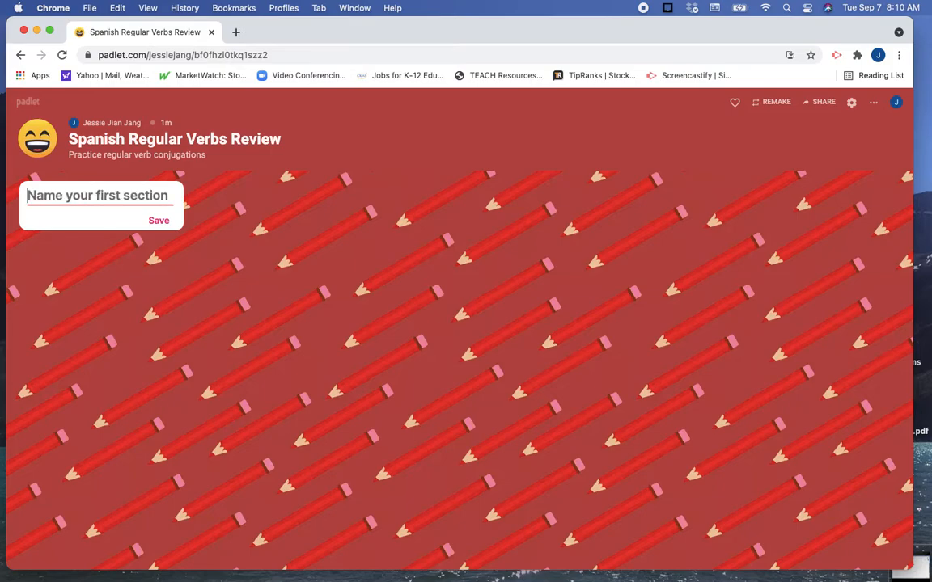
pyautogui.write('-AR')
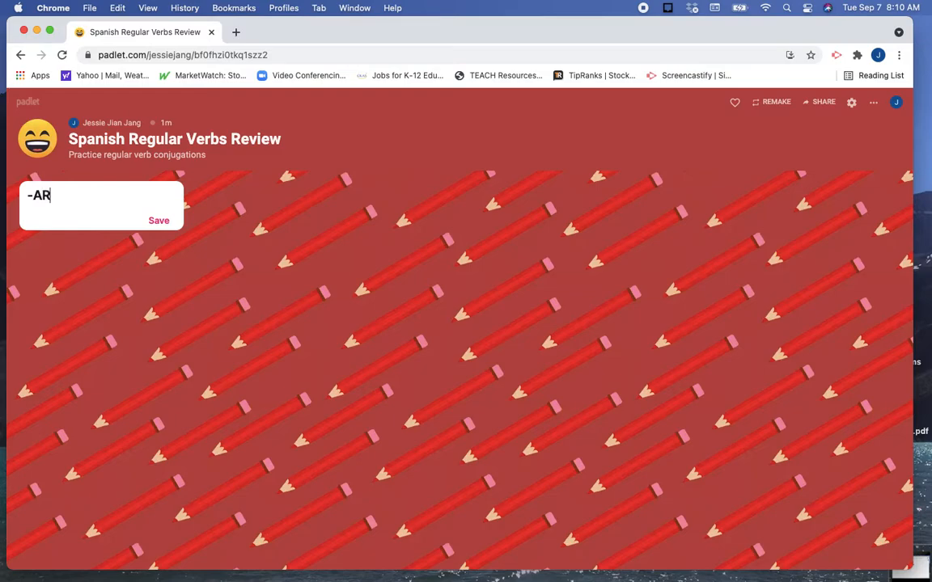
pyautogui.write(' verbs')
pyautogui.click(160, 223)
# Add a second section named "-ER verbs" beside the first one.
pyautogui.click(217, 192)
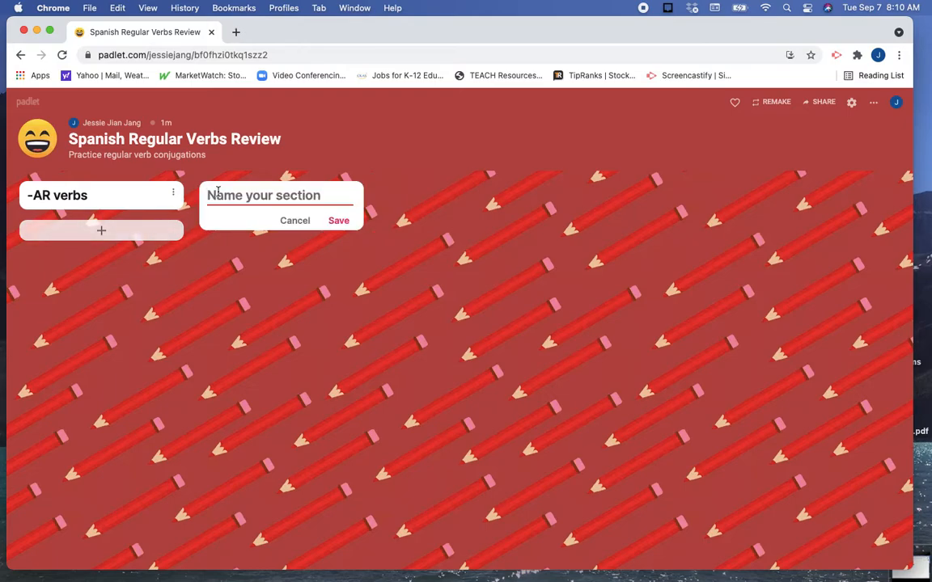
pyautogui.write('_')
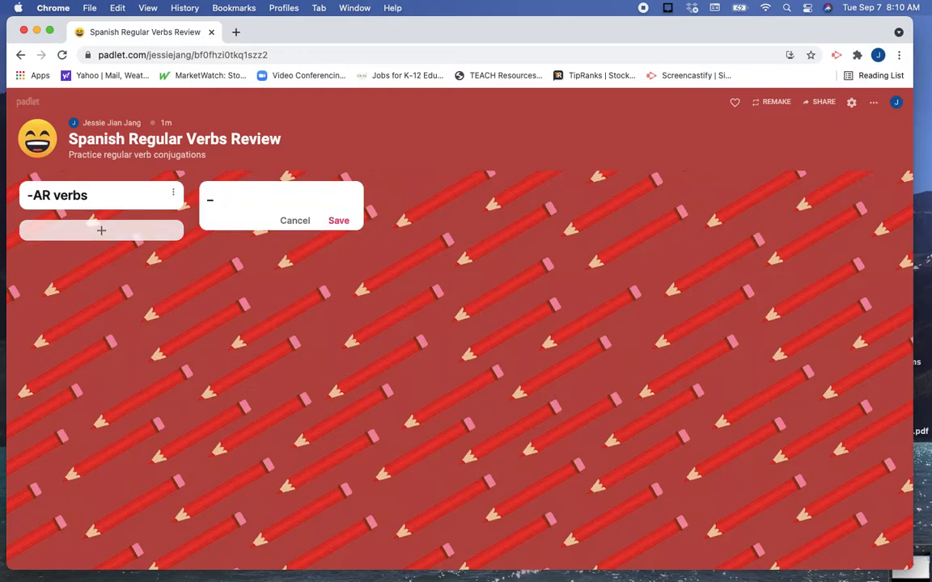
pyautogui.press('BackSpace')
pyautogui.press('BackSpace')
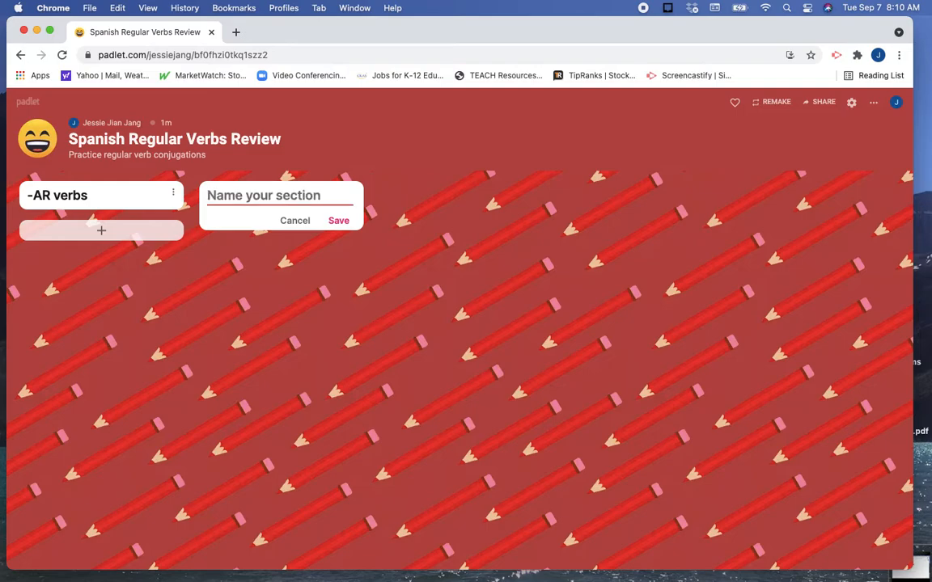
pyautogui.write('-')
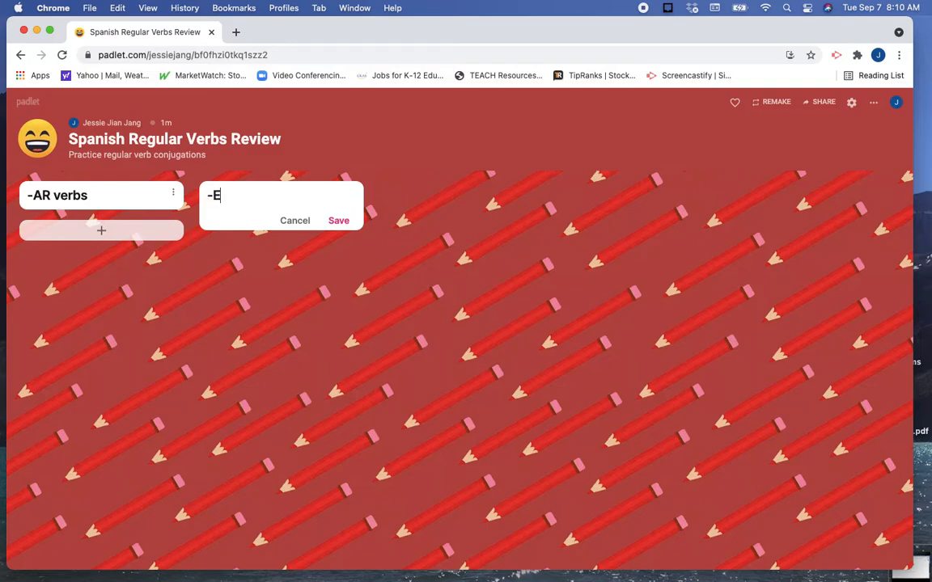
pyautogui.write('ER verbs')
pyautogui.click(339, 220)
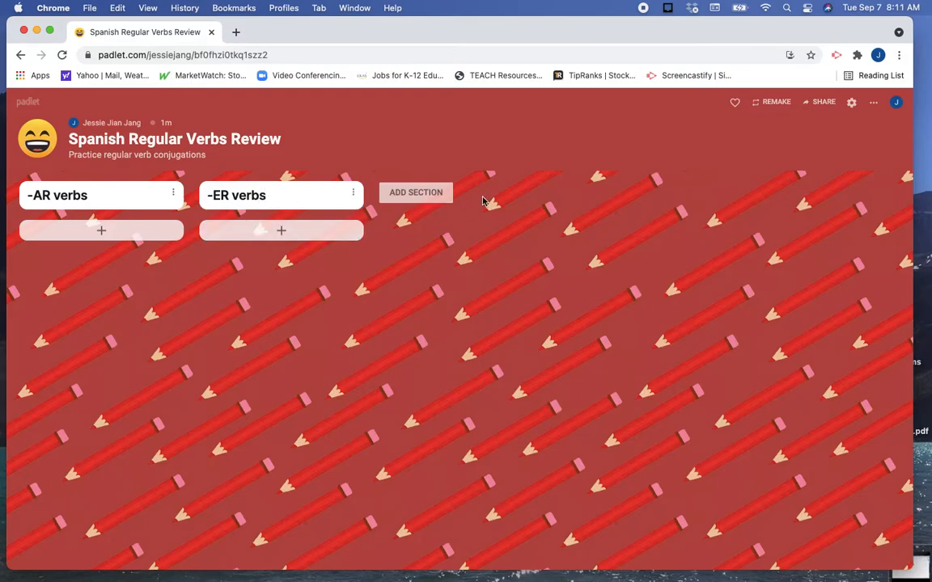
# Add a third section named "-IR verbs" and save it.
pyautogui.click(406, 194)
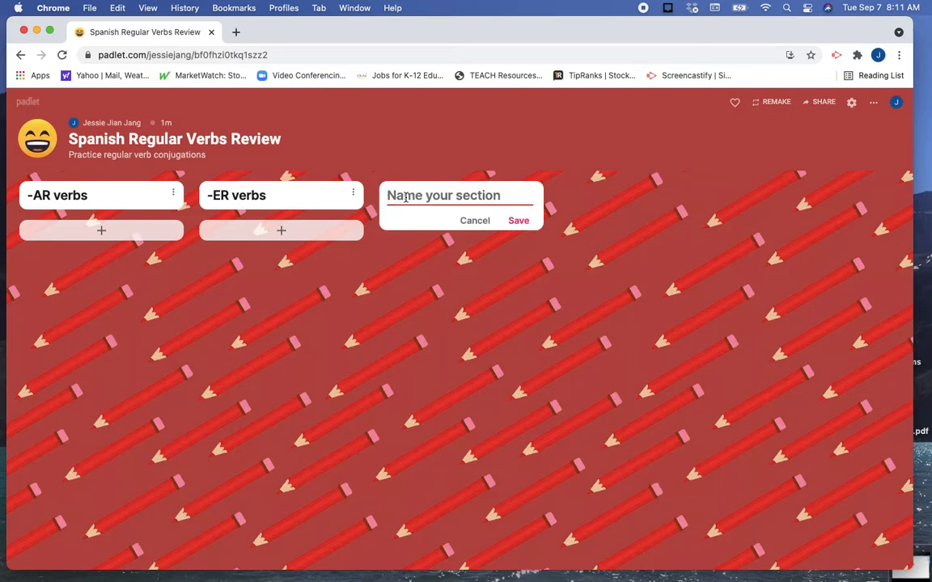
pyautogui.write('-')
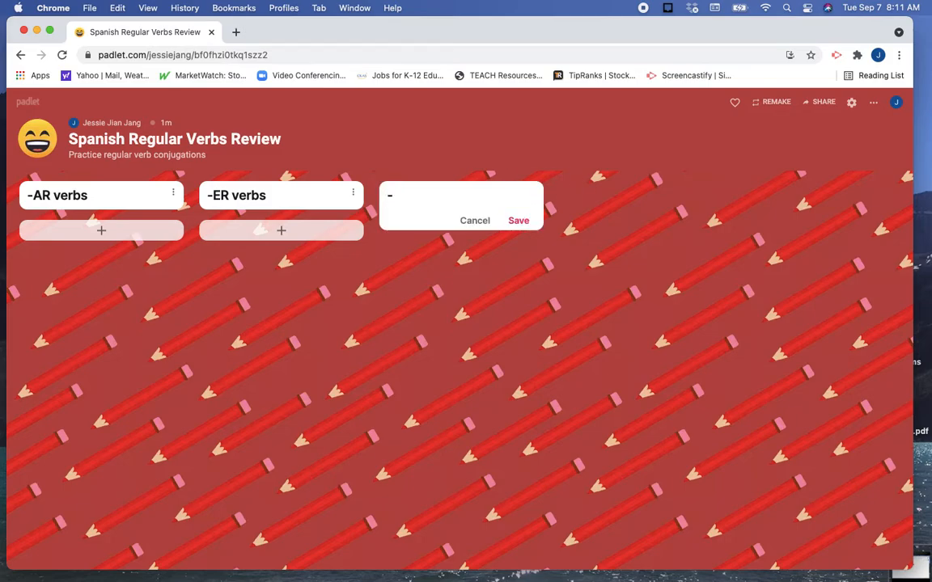
pyautogui.write('IR')
pyautogui.write('R')
pyautogui.write(' verbs')
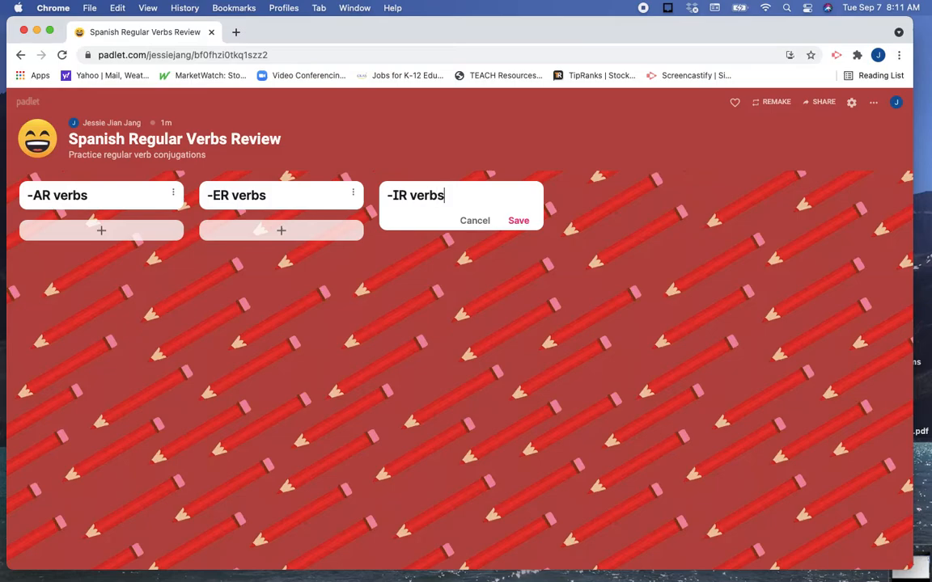
pyautogui.click(519, 221)
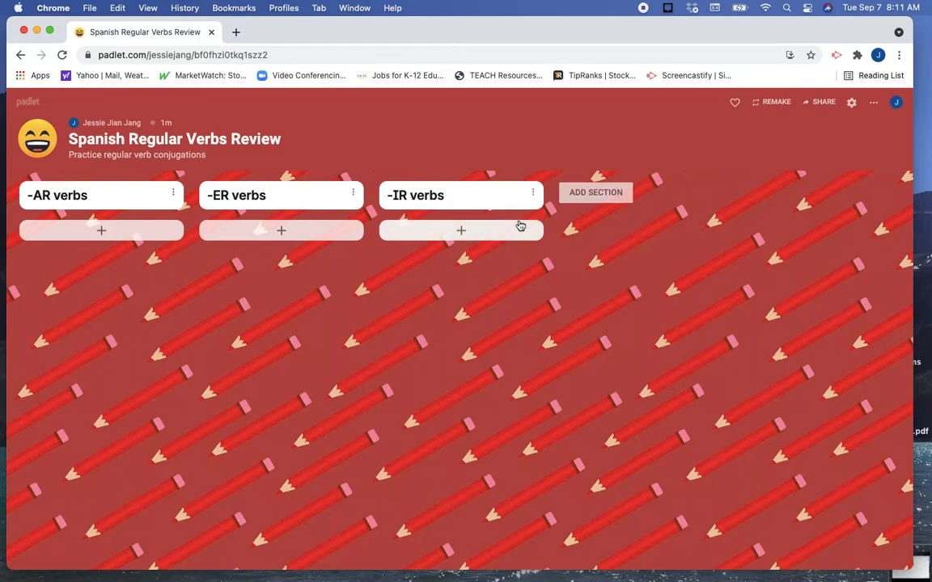
# Start a post under "-AR verbs" and attach the StudySpanish.com regular verbs page from a web search for "spanish regular verbs".
pyautogui.click(102, 235)
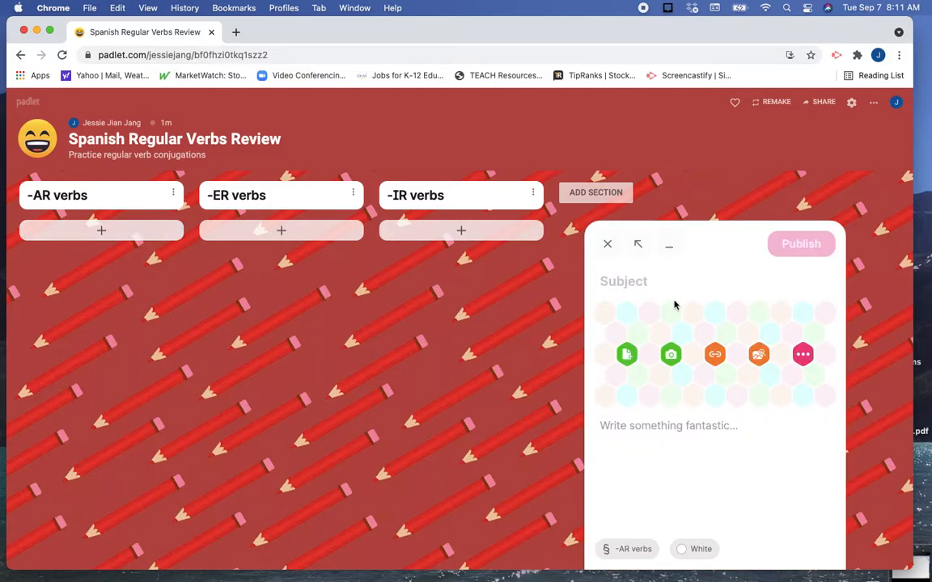
pyautogui.click(715, 356)
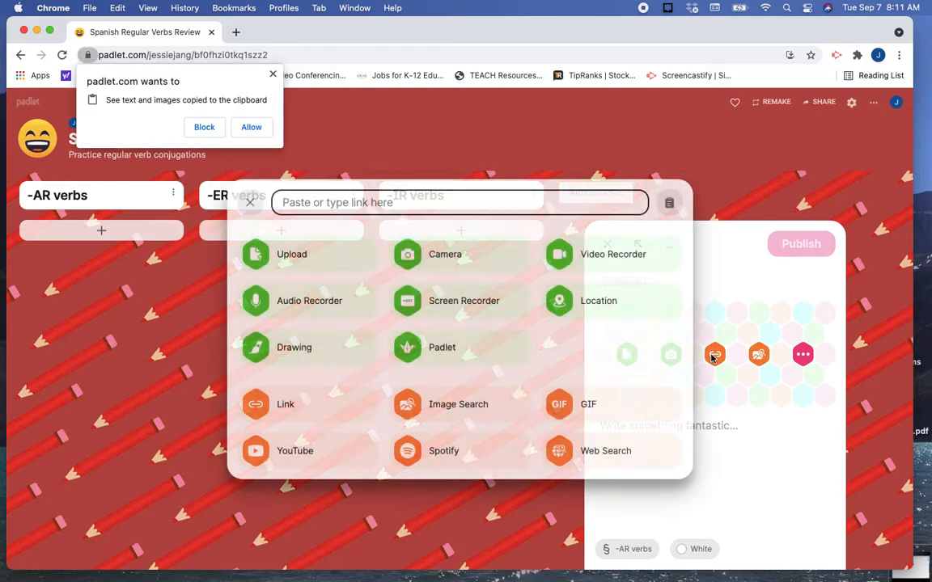
pyautogui.click(251, 127)
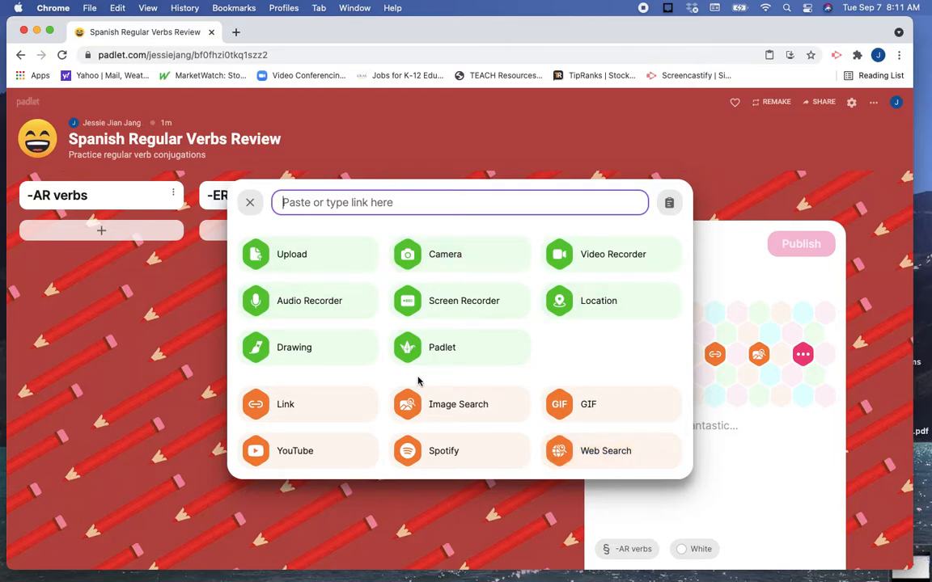
pyautogui.click(597, 455)
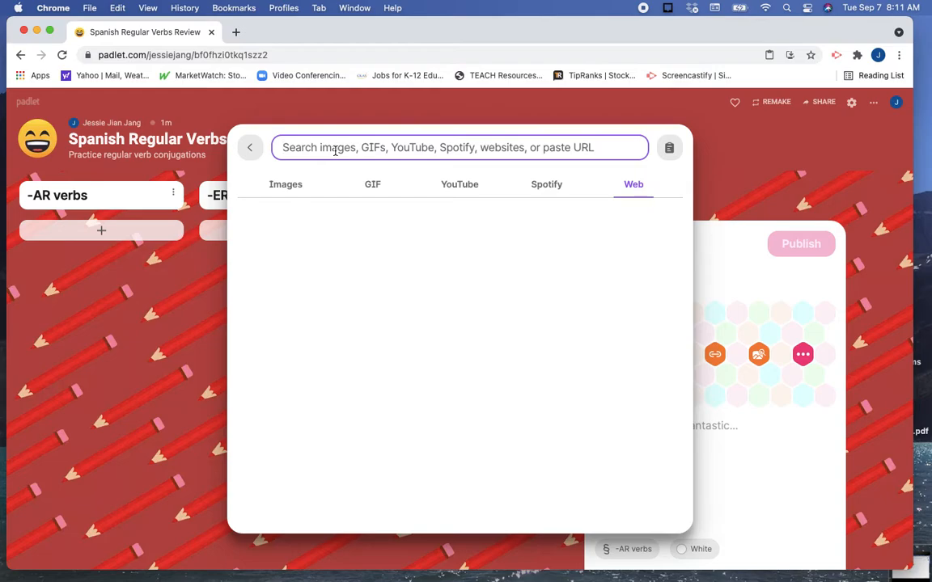
pyautogui.write('spanish regu')
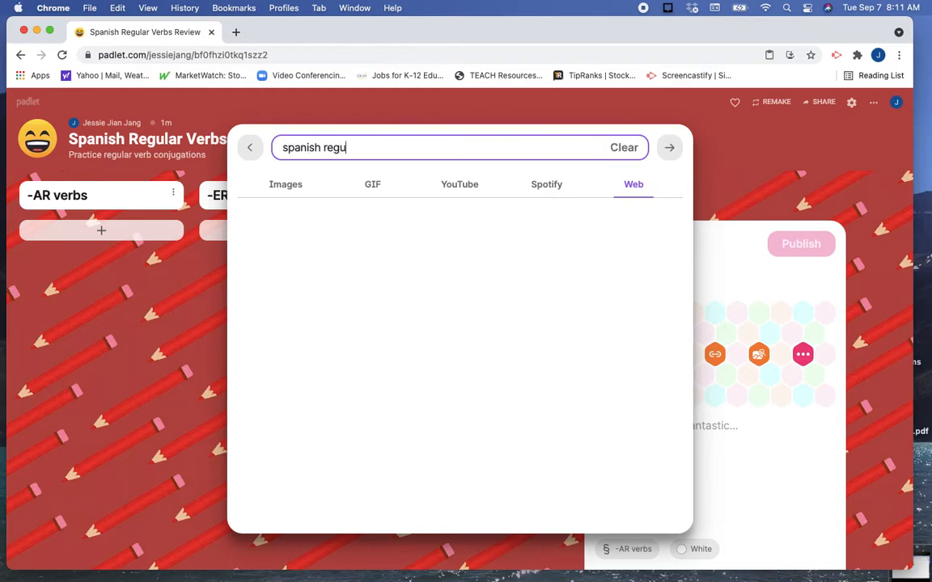
pyautogui.write('lar verbs')
pyautogui.press('Return')
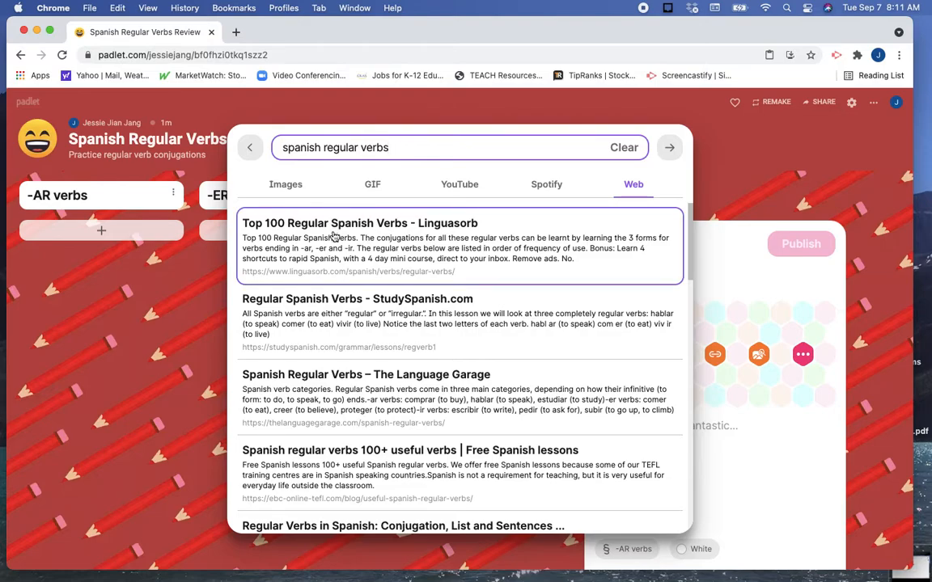
pyautogui.click(323, 311)
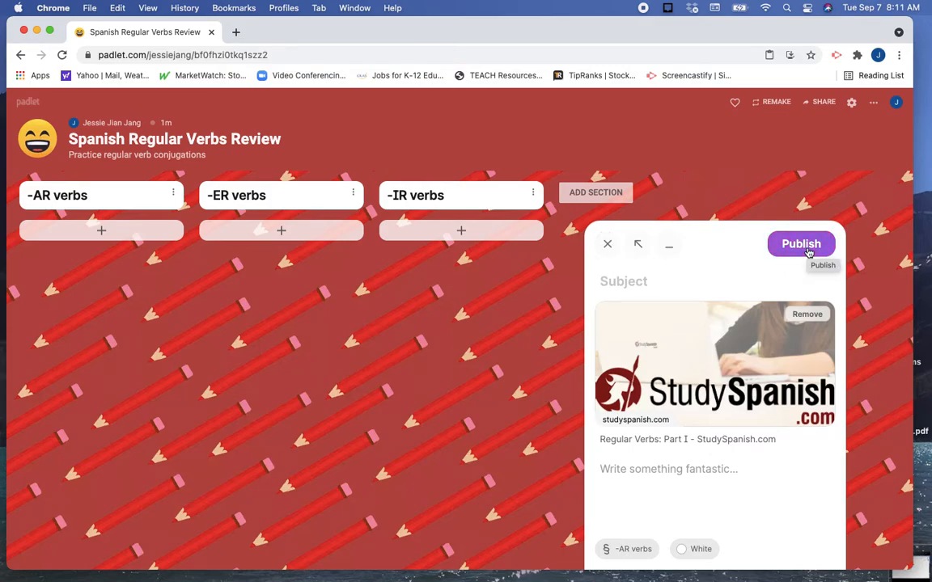
# Add the text "Review regular verbs ending." below the StudySpanish.com link and publish the post.
pyautogui.click(656, 476)
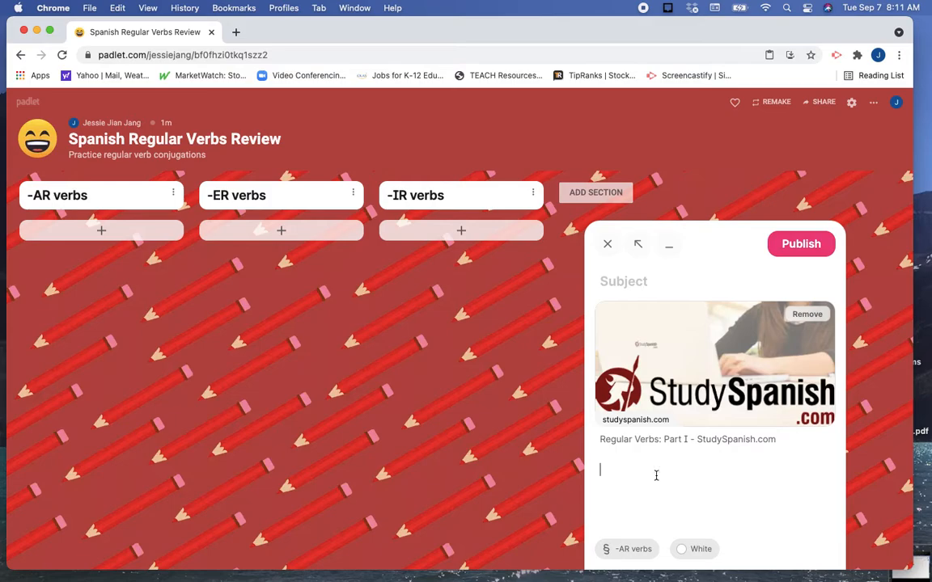
pyautogui.write('Review regular ver')
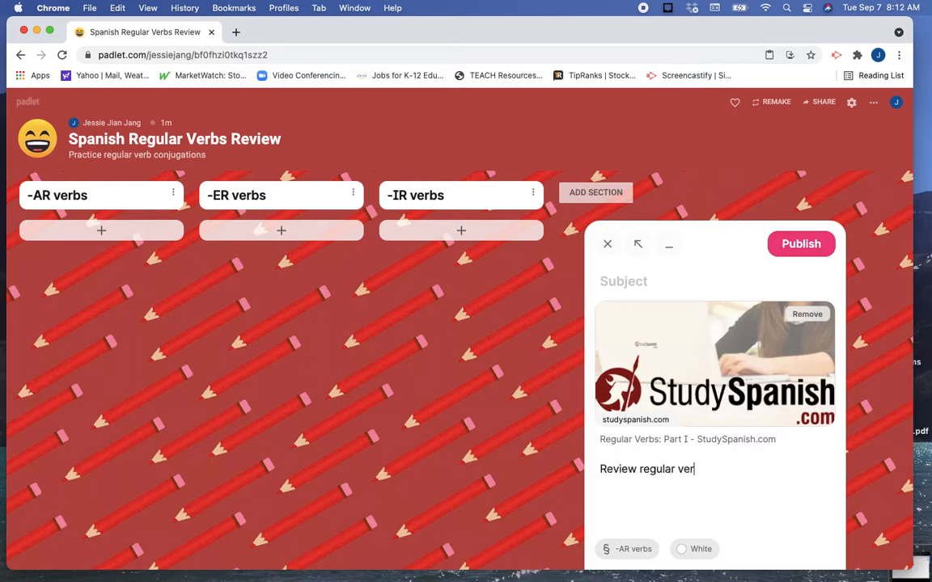
pyautogui.write('bs ending.')
pyautogui.click(797, 258)
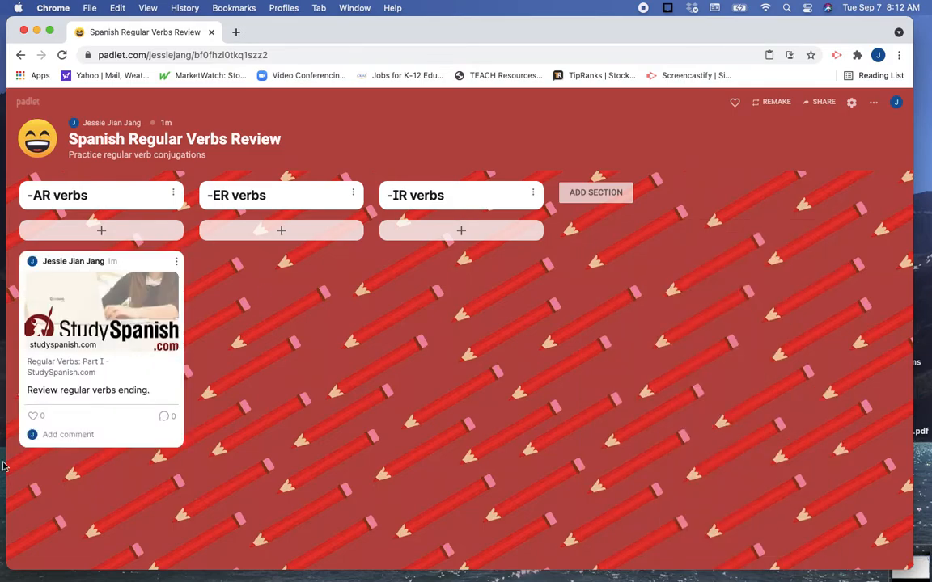
# Open the post's StudySpanish.com link, look through the regular verbs lesson, and return to the padlet.
pyautogui.click(71, 339)
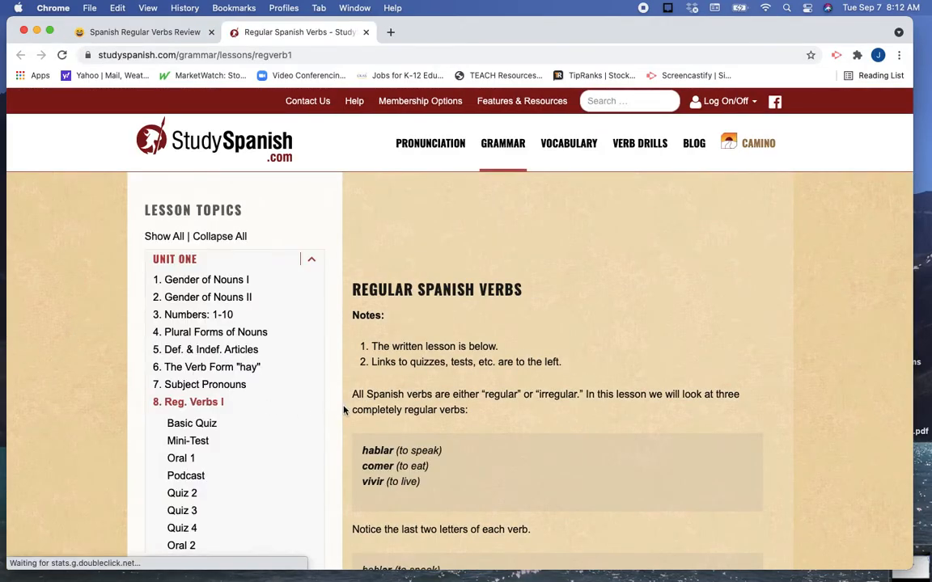
pyautogui.scroll(-6, 343, 410)
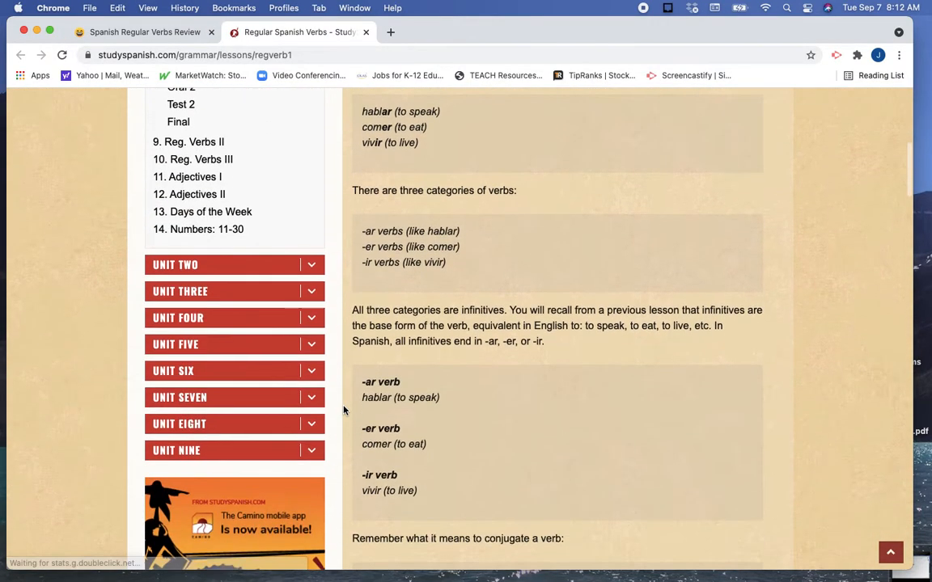
pyautogui.scroll(-4, 343, 410)
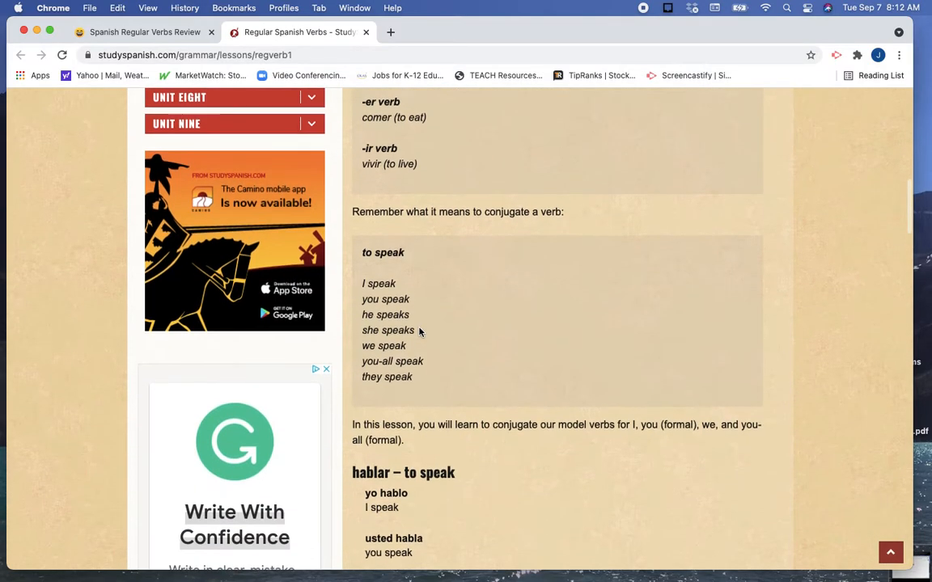
pyautogui.scroll(10, 420, 332)
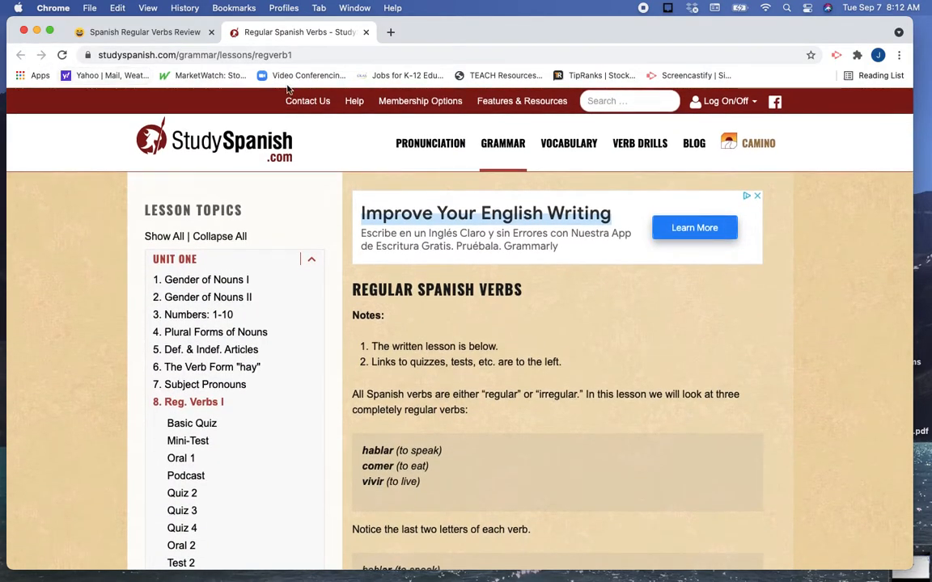
pyautogui.click(183, 32)
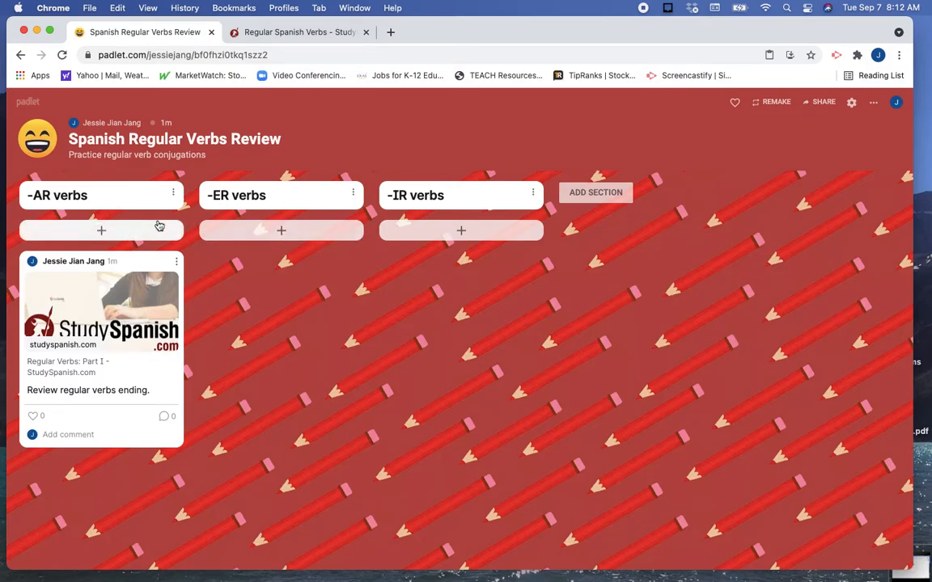
# Publish a new post with the subject "Practice Conjugations" in the "-AR verbs" section.
pyautogui.click(100, 232)
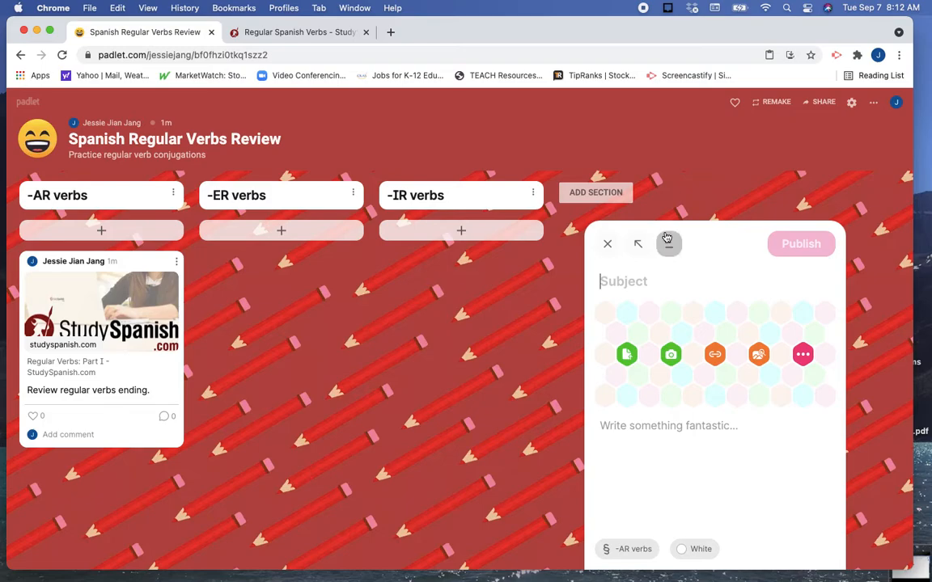
pyautogui.write('Practice')
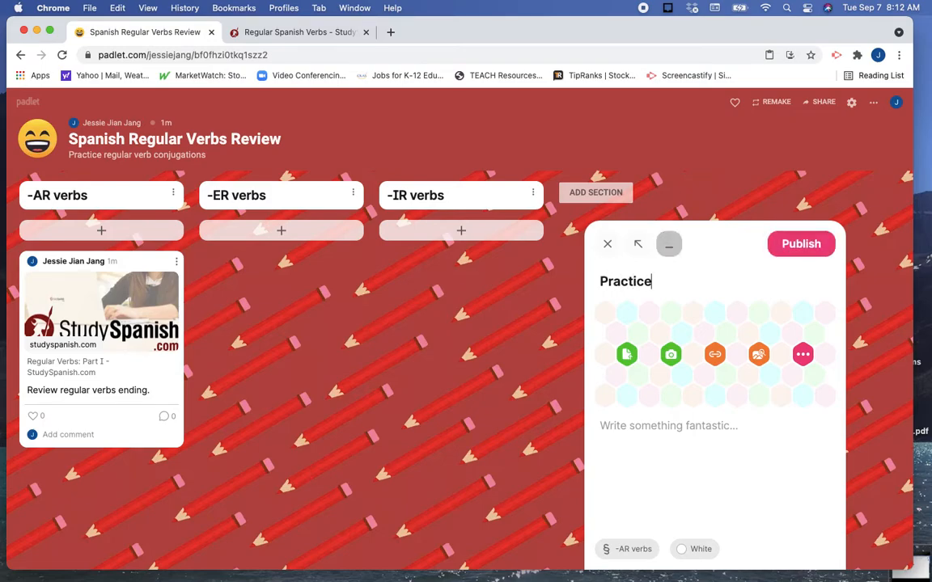
pyautogui.write(' O Conjugations')
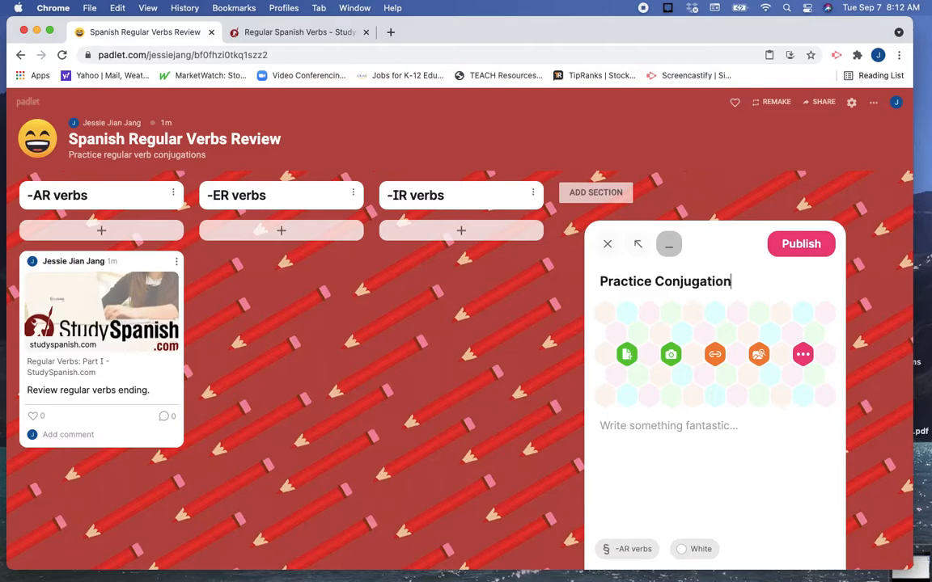
pyautogui.click(808, 246)
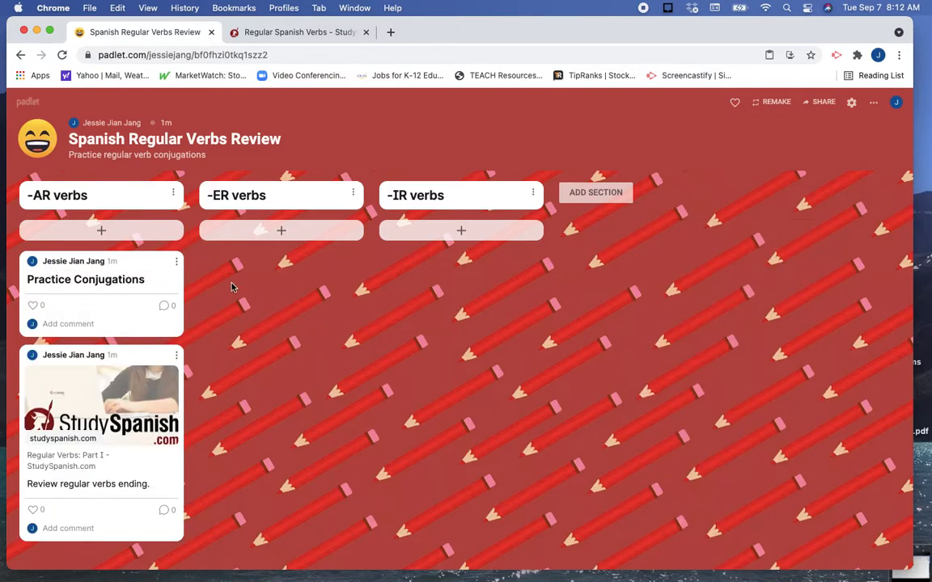
pyautogui.click(177, 262)
pyautogui.click(84, 300)
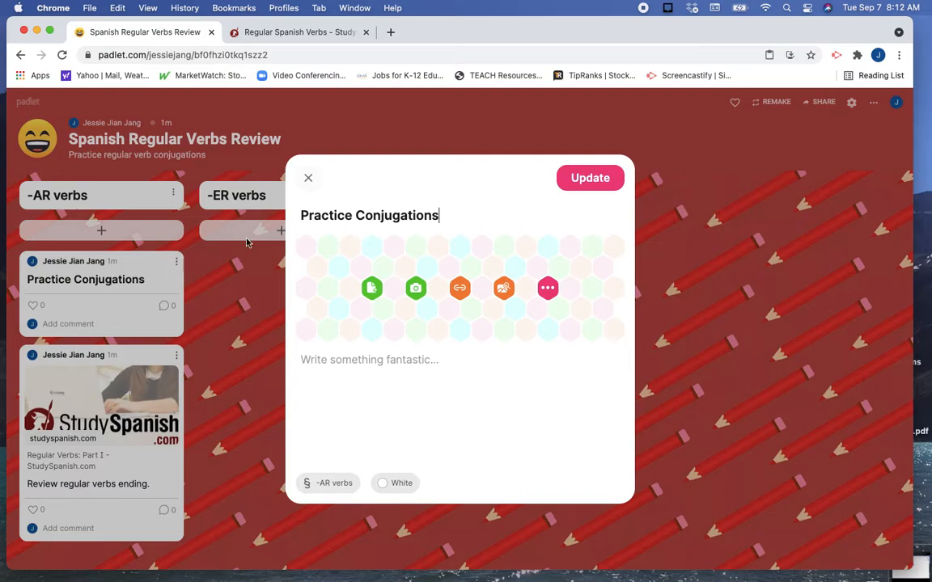
pyautogui.click(308, 178)
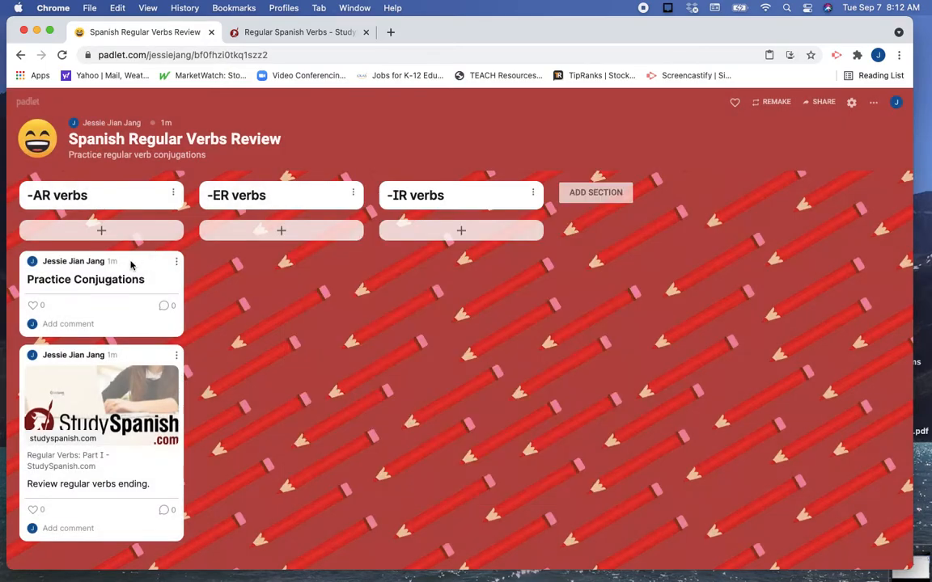
# Change the subject of the "Practice Conjugations" post to "Practice Conjugations: Conjugate 3 regular verbs" and update the post.
pyautogui.click(177, 264)
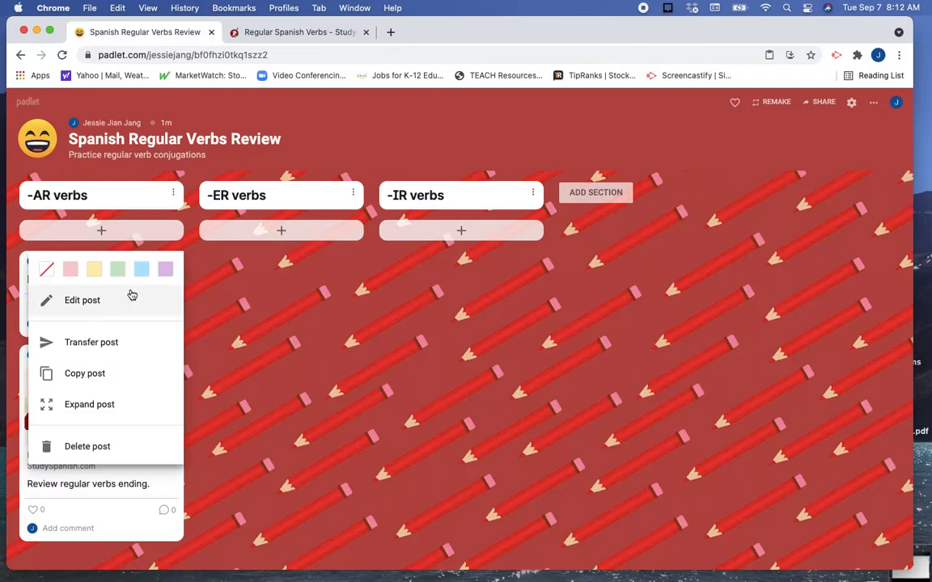
pyautogui.click(71, 306)
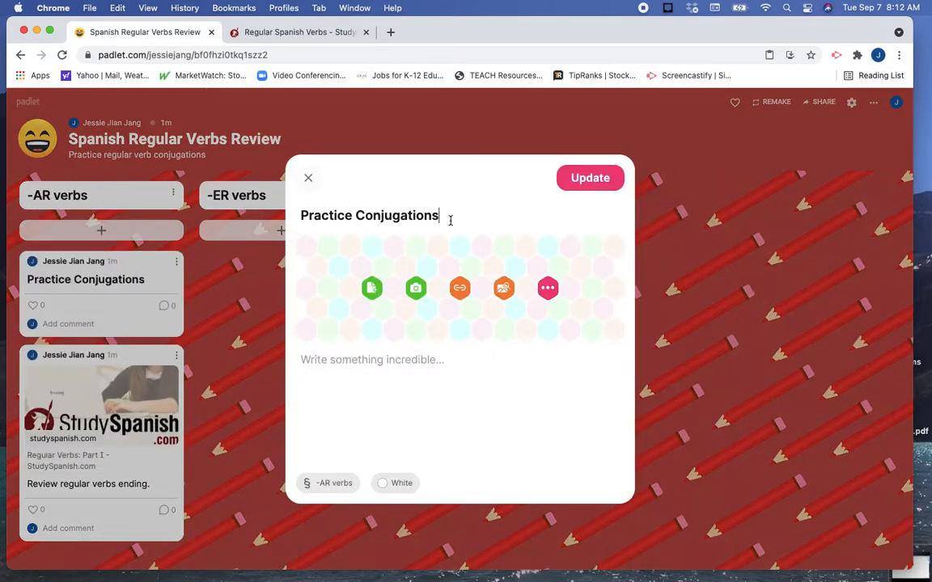
pyautogui.write(': Conjugat')
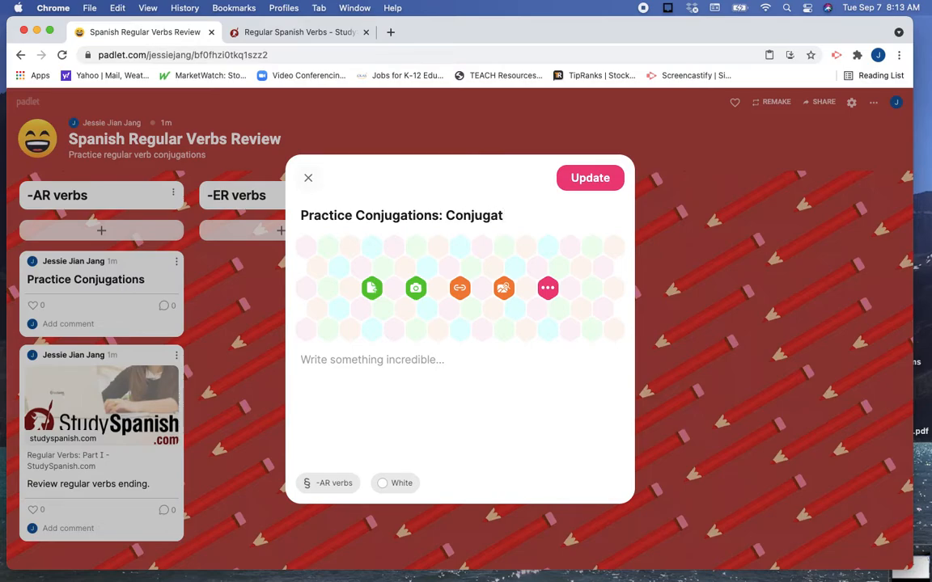
pyautogui.write('e 3 regular v')
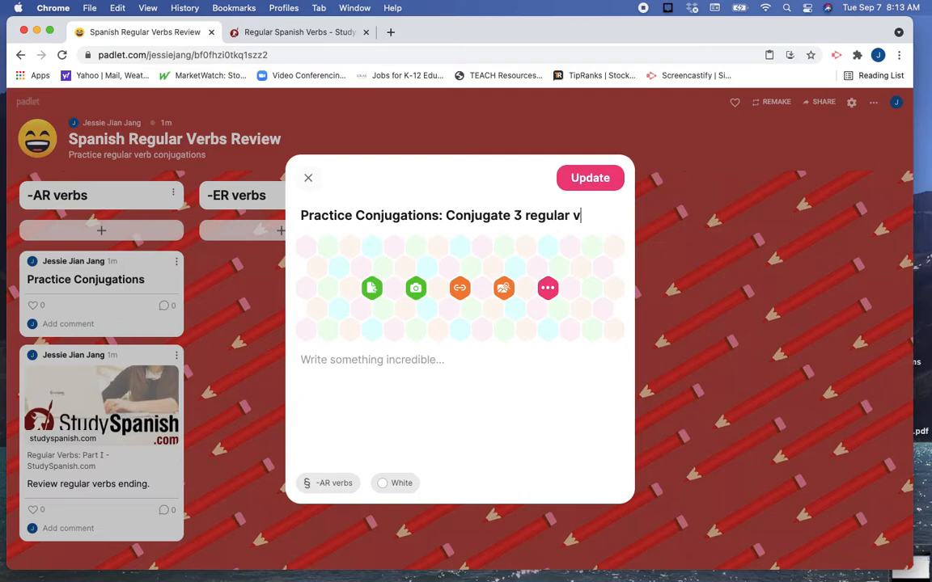
pyautogui.write('erbs')
pyautogui.click(596, 179)
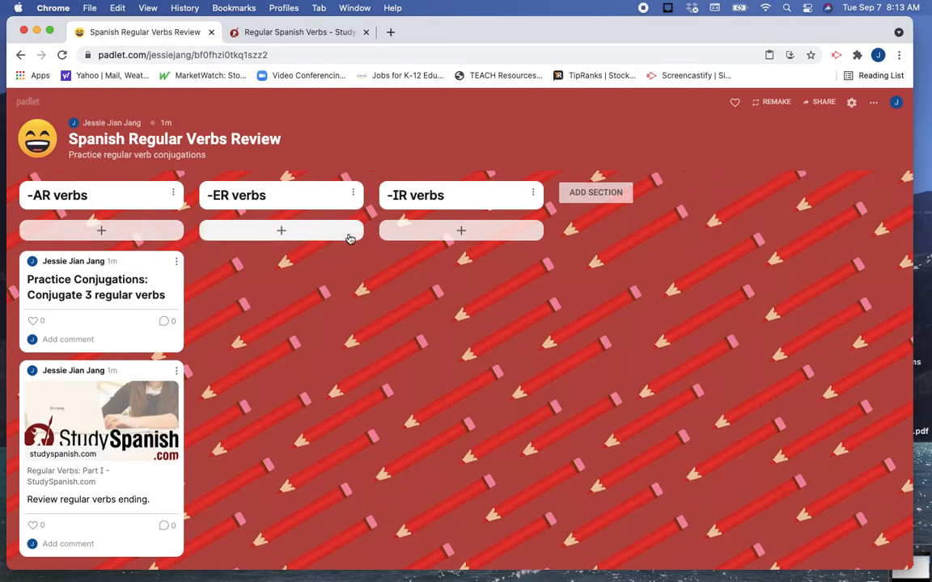
# Copy the "Practice Conjugations: Conjugate 3 regular verbs" post within this padlet to the "-ER verbs" section.
pyautogui.click(176, 265)
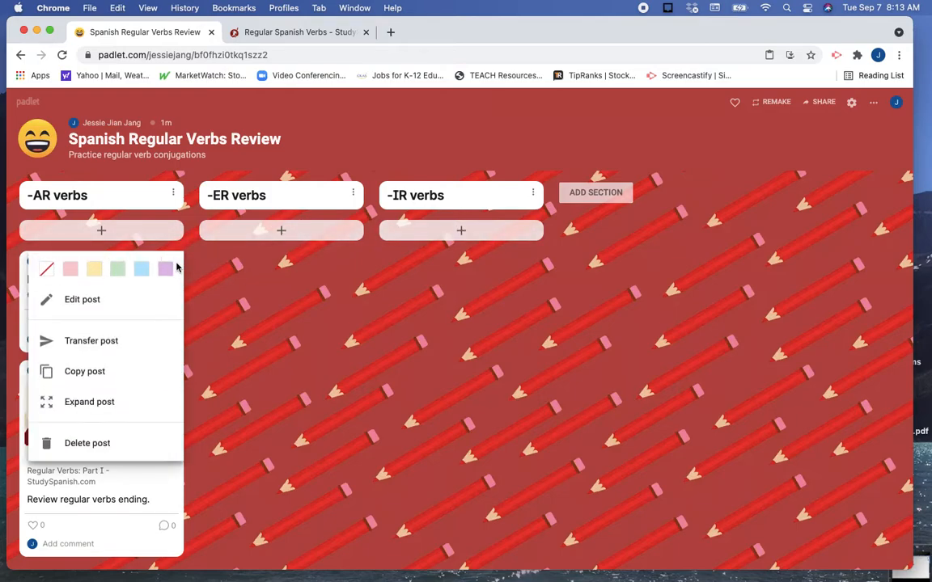
pyautogui.click(104, 376)
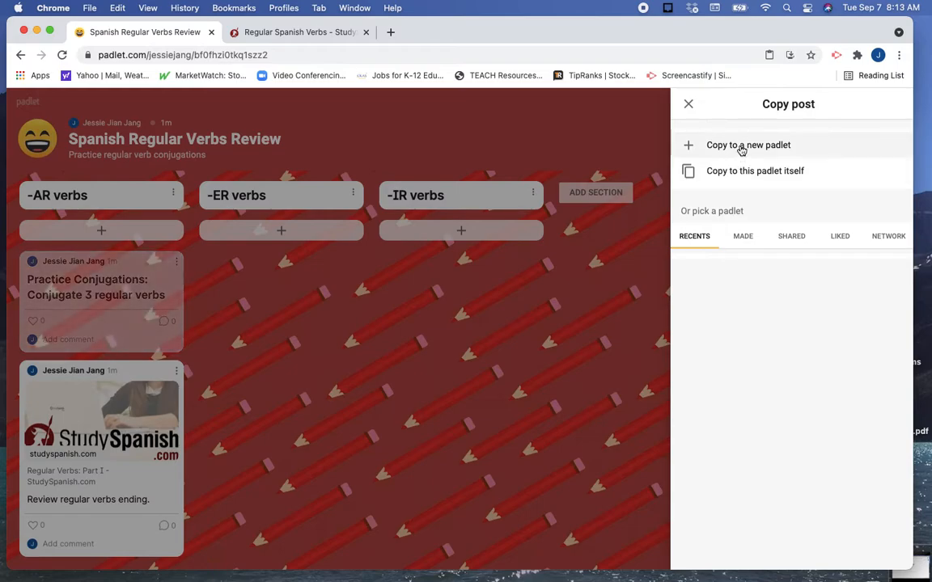
pyautogui.click(737, 179)
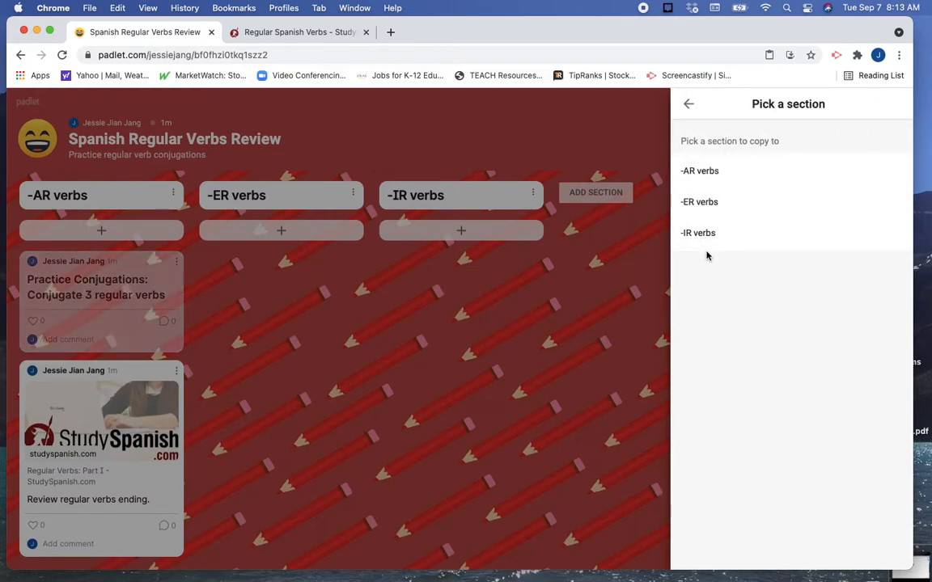
pyautogui.click(709, 203)
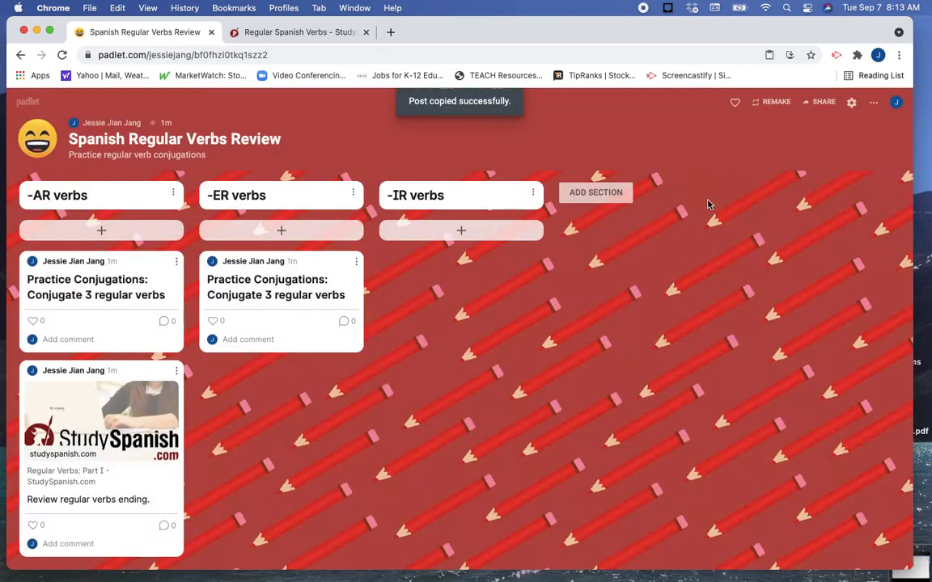
# Copy the practice post under "-ER verbs" within this padlet to the "-IR verbs" section.
pyautogui.click(357, 263)
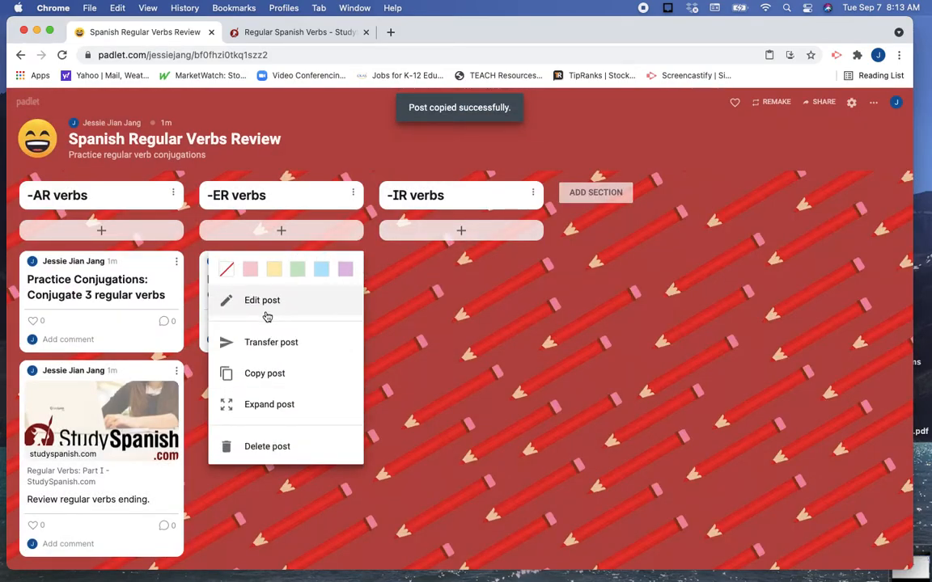
pyautogui.click(265, 374)
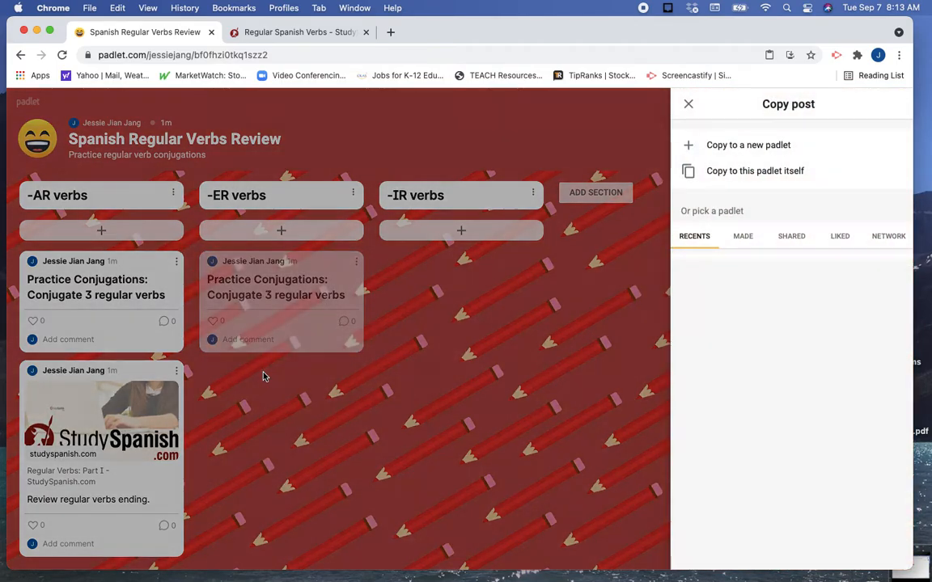
pyautogui.click(720, 181)
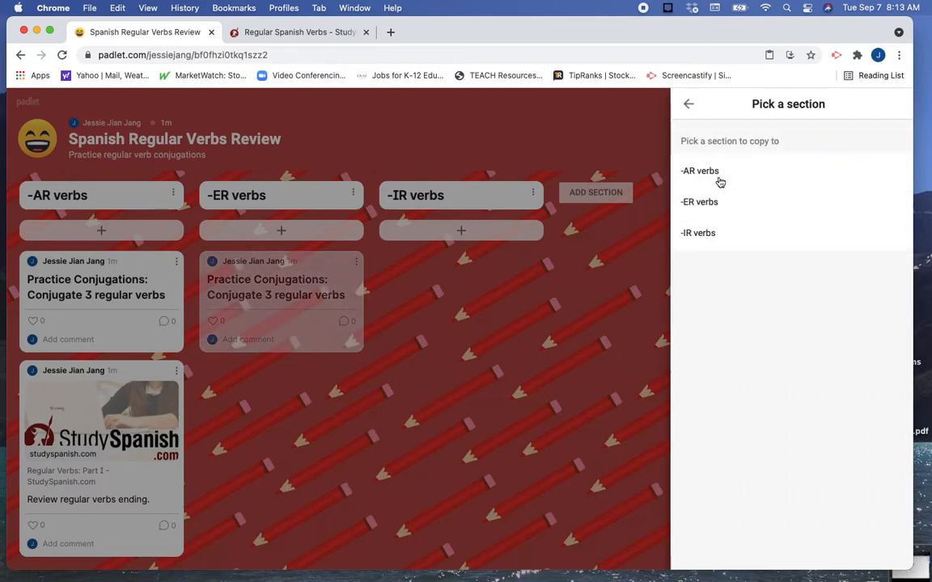
pyautogui.click(699, 236)
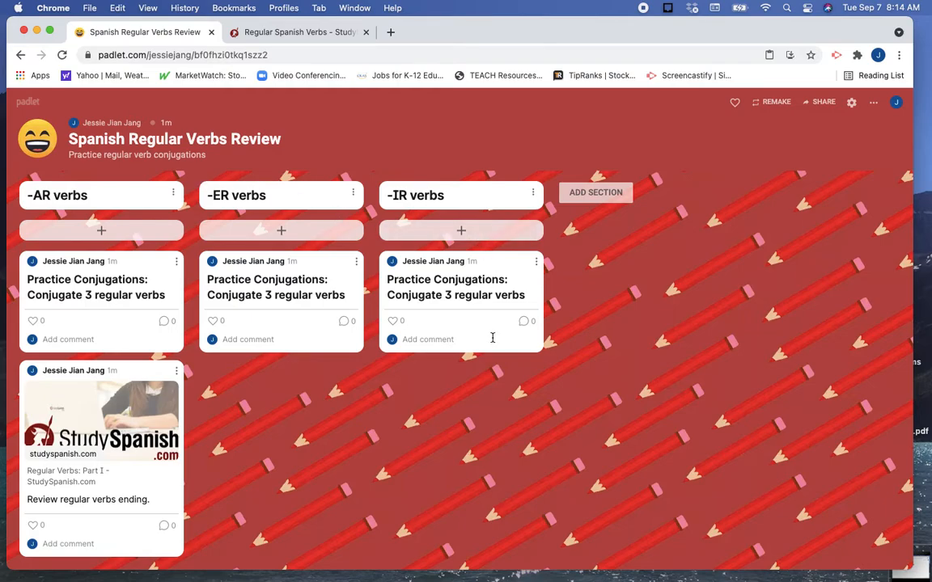
# Add a fourth section named "Practice writing sentences with regular verbs." and save it.
pyautogui.click(610, 198)
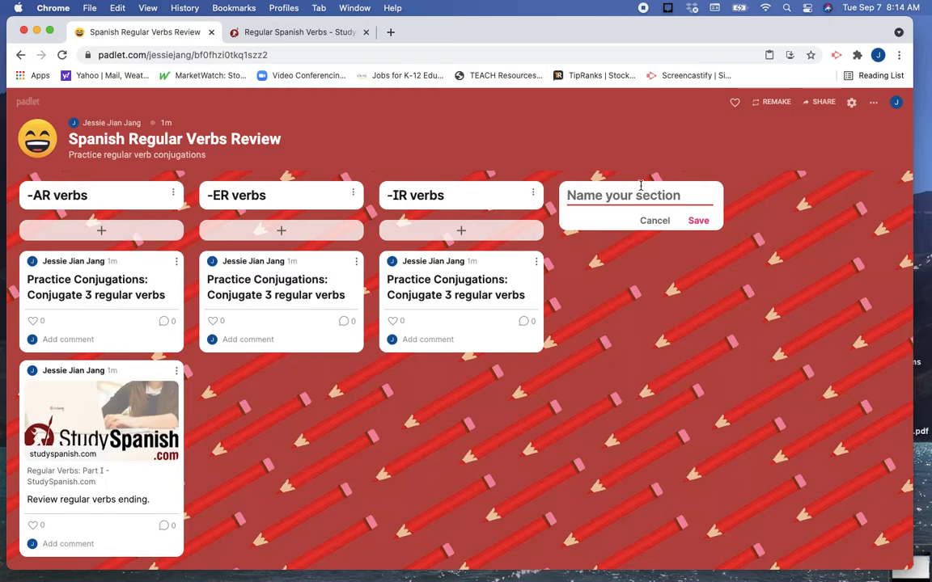
pyautogui.write('P')
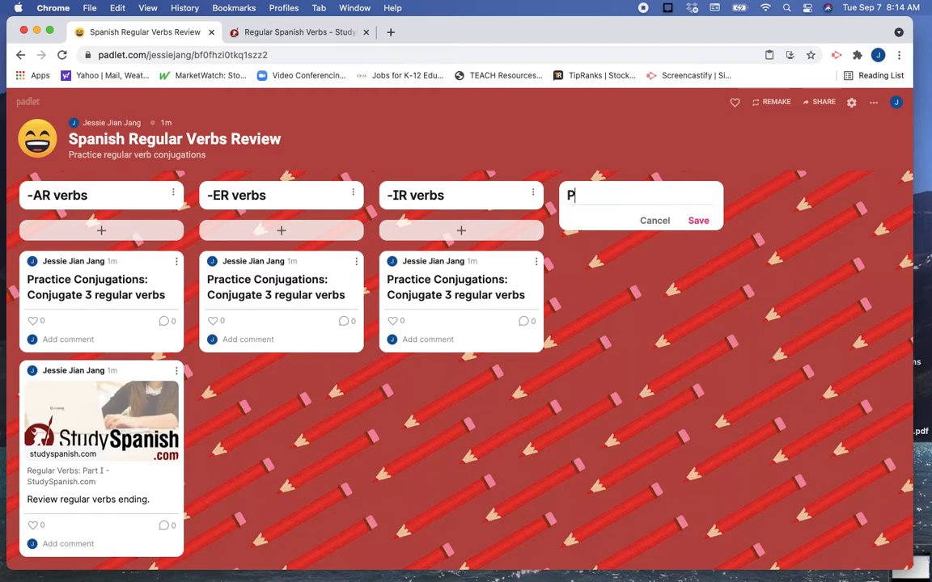
pyautogui.write('ractice w')
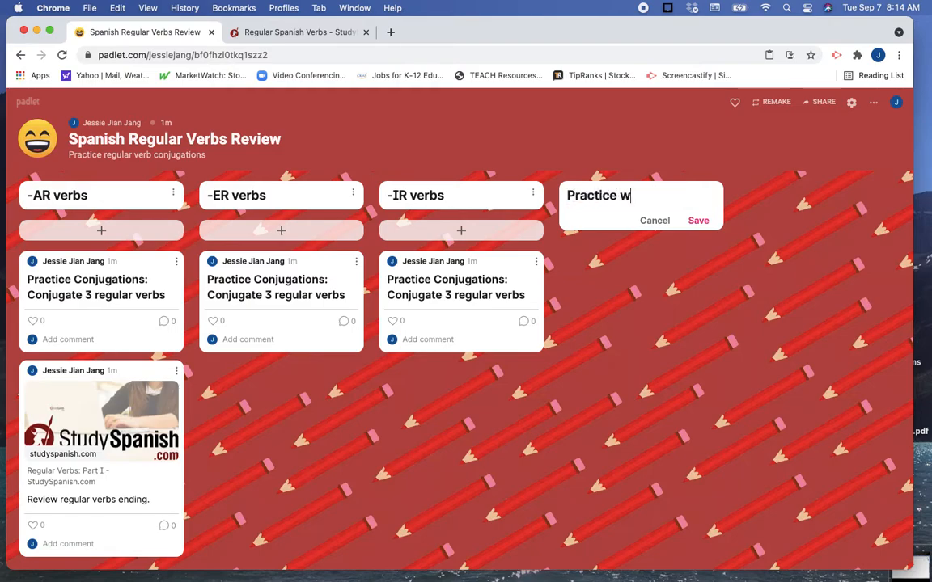
pyautogui.write('riting sen')
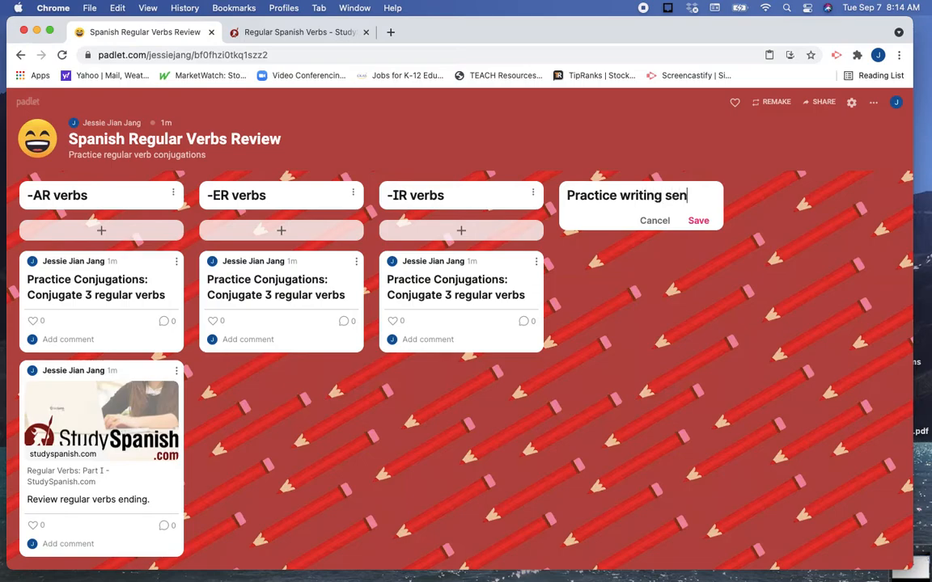
pyautogui.write('tences with ')
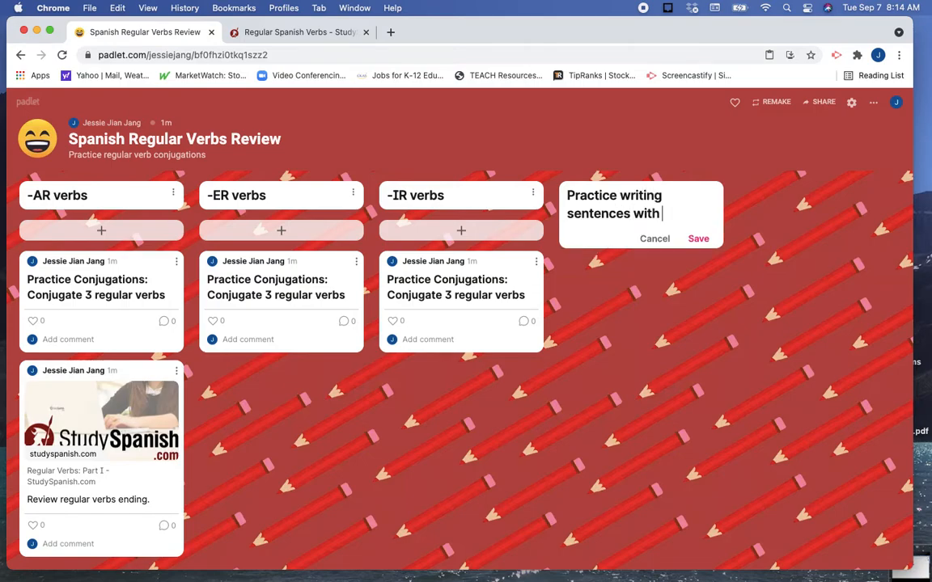
pyautogui.write('regular verbs.')
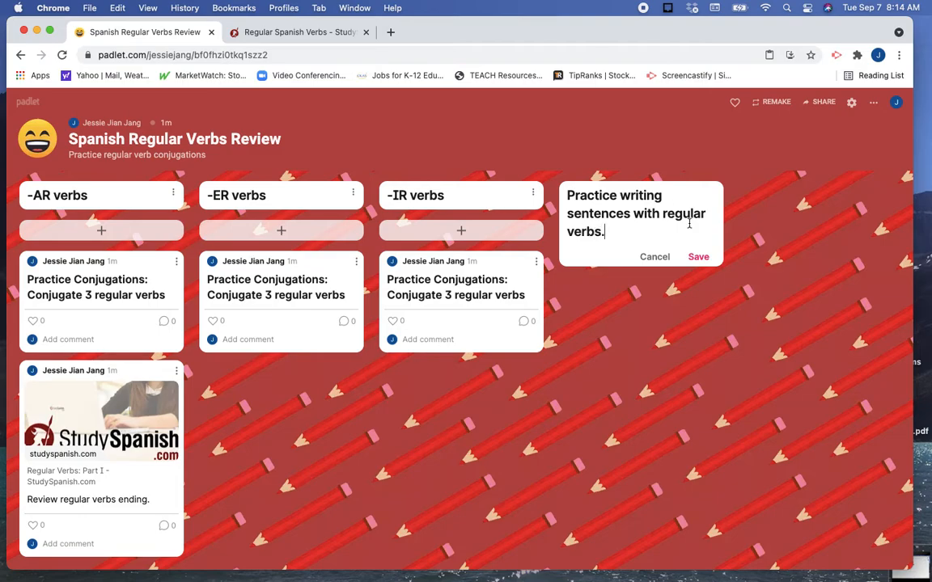
pyautogui.click(699, 257)
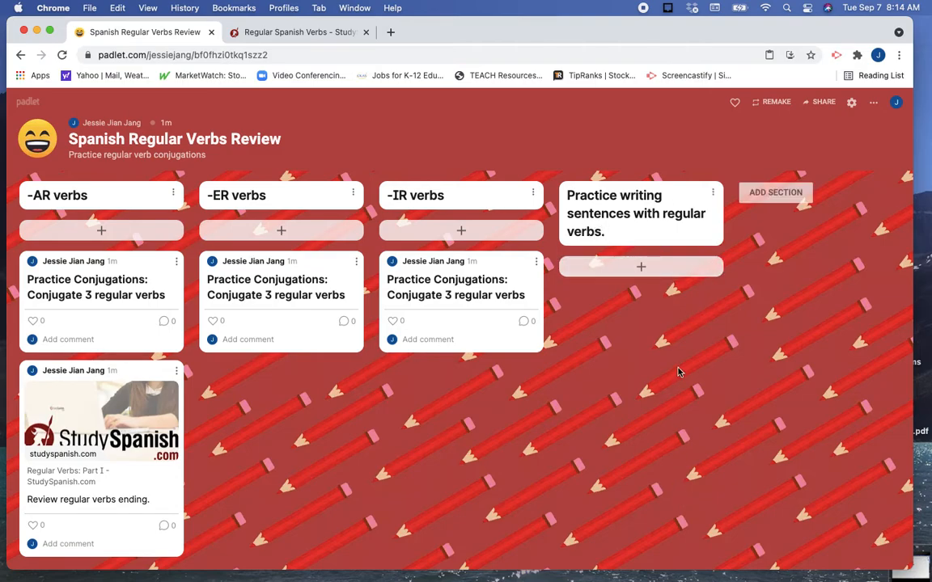
# Publish a post with the subject "Yo como el desayuno." in the "Practice writing sentences with regular verbs." section.
pyautogui.click(641, 267)
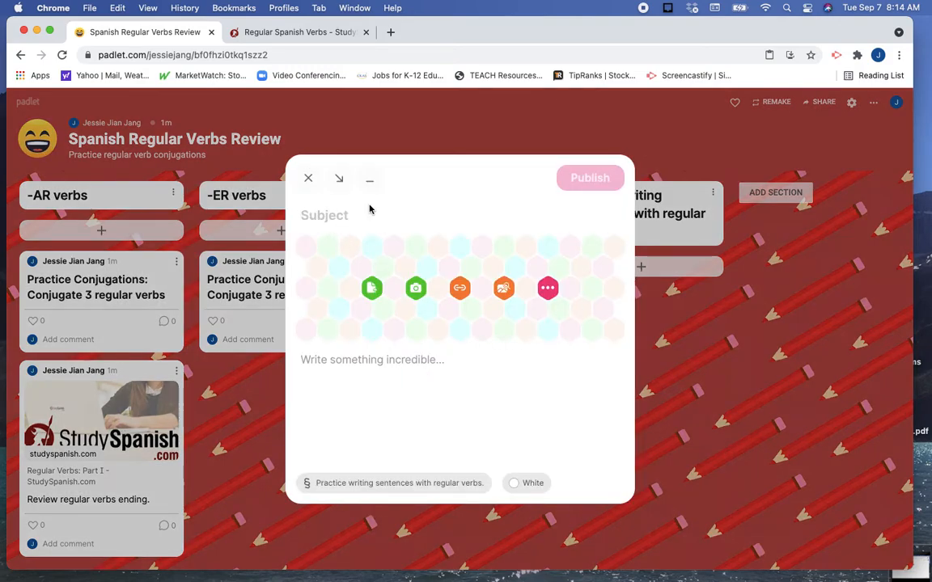
pyautogui.write('Yo')
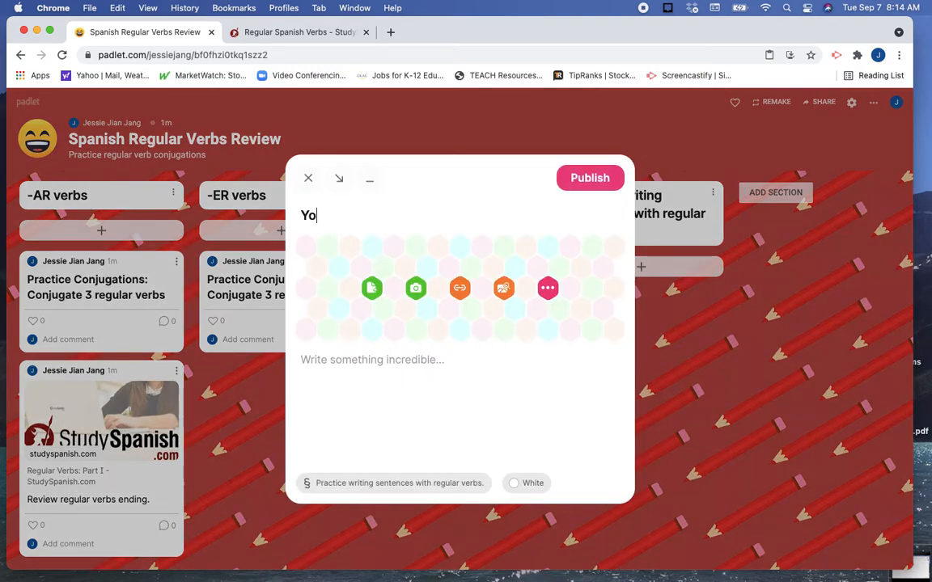
pyautogui.write(' jue')
pyautogui.write('como e')
pyautogui.write('l desayuno.')
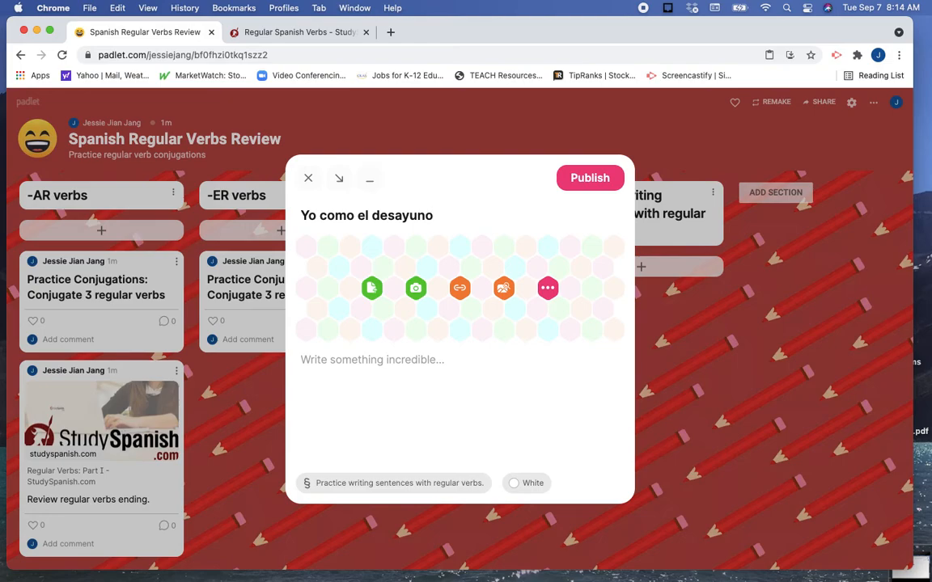
pyautogui.click(576, 184)
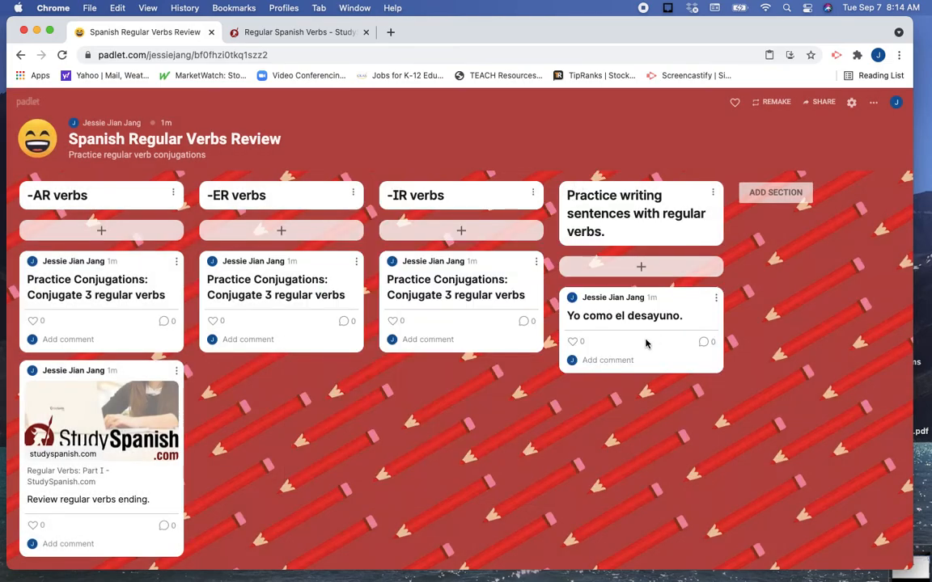